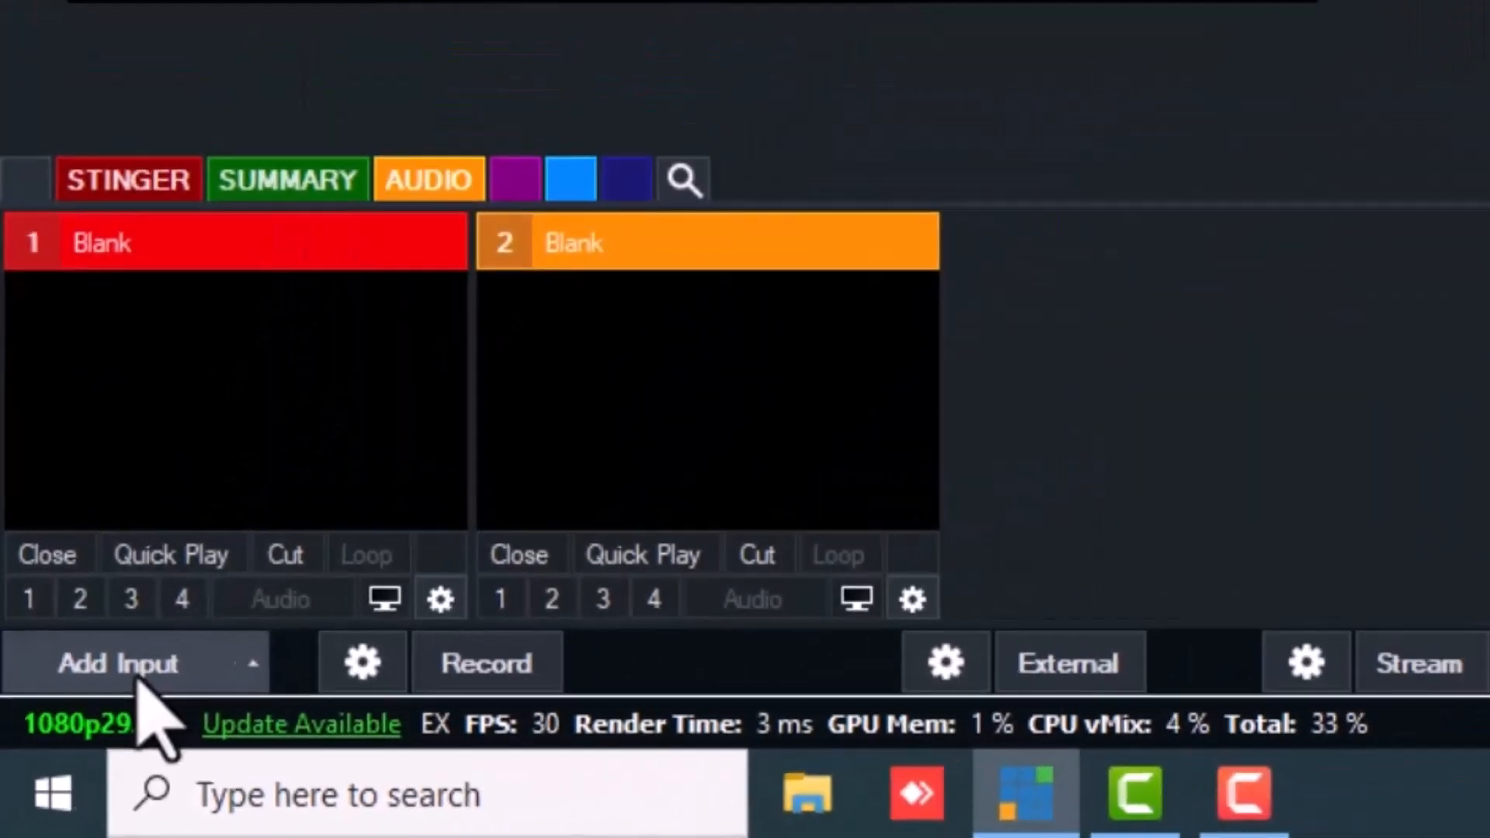
- Start adding an input and view the settings offered for a camera source
click(68, 753)
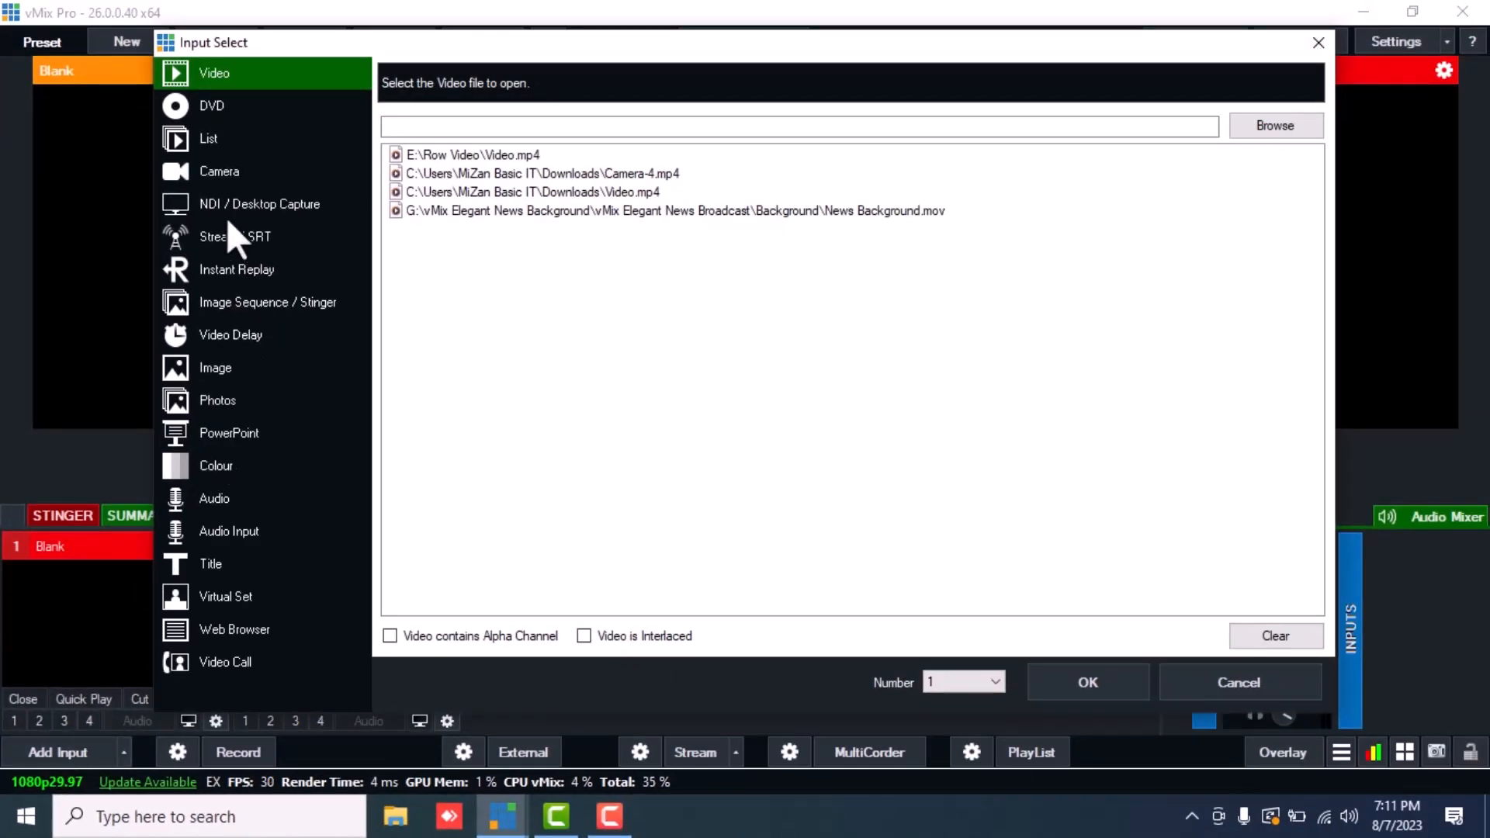
click(232, 182)
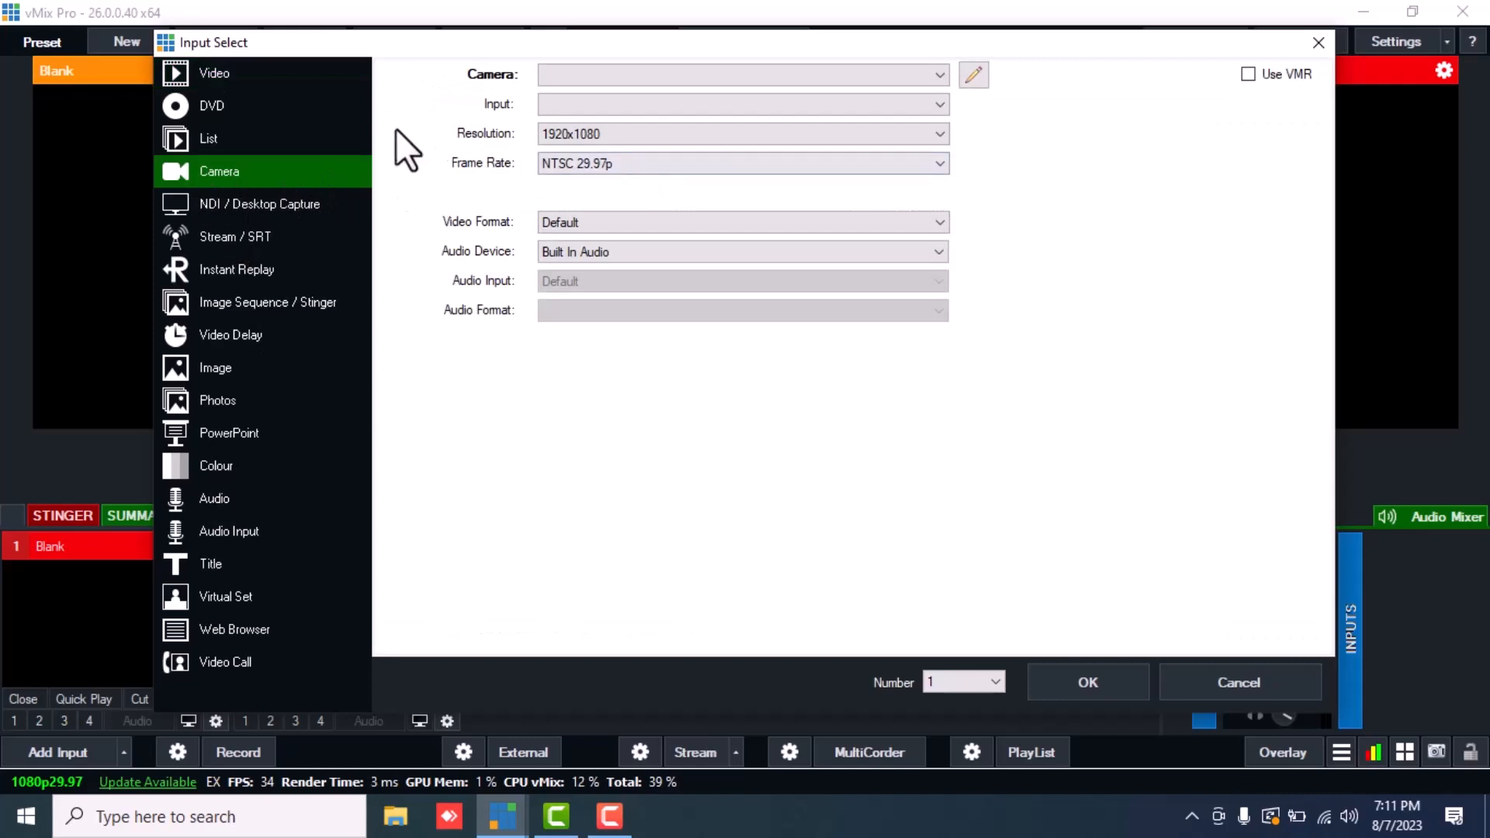
drag(552, 40, 552, 155)
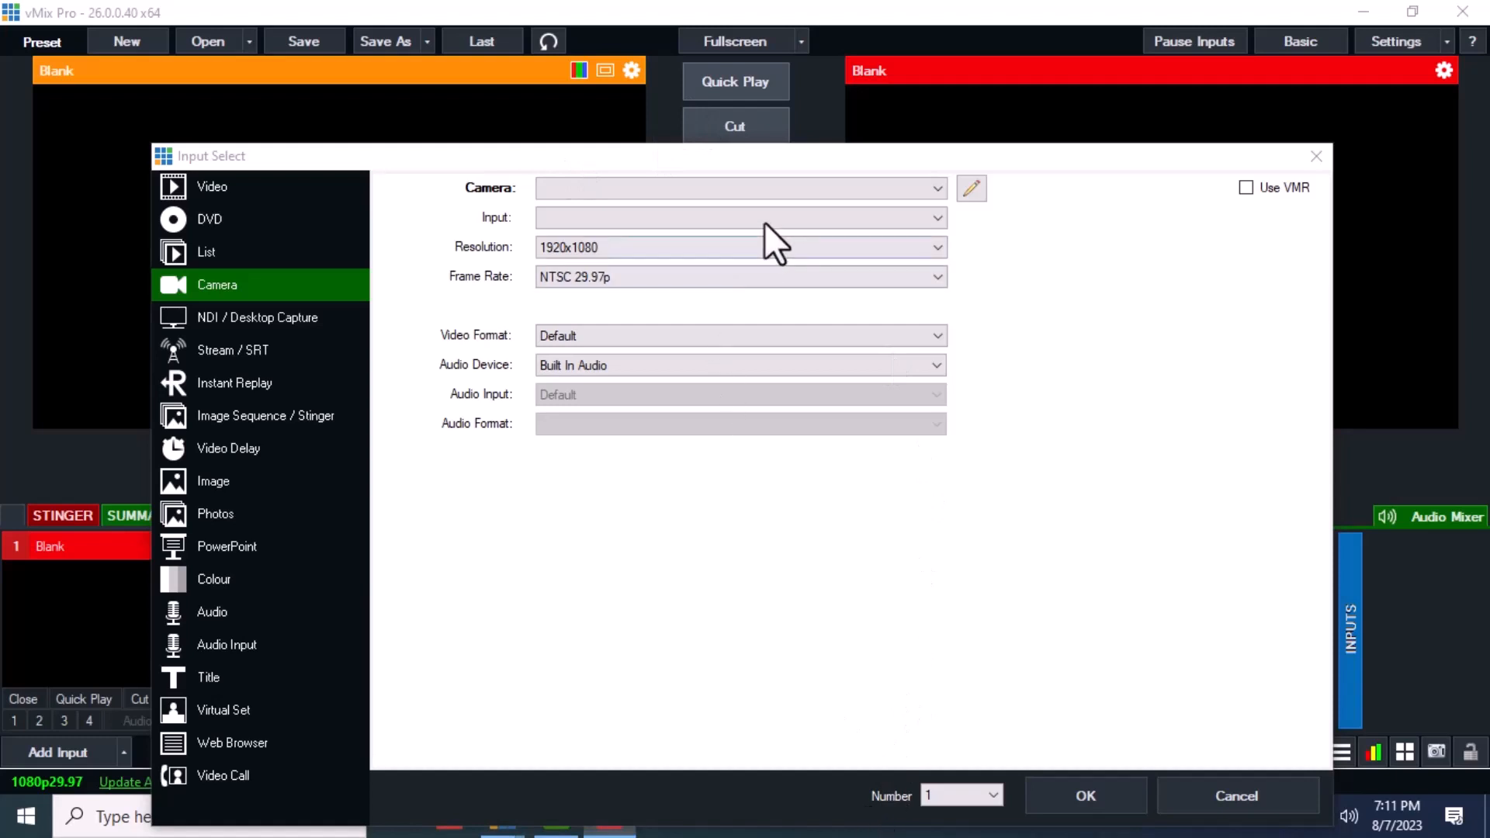
drag(766, 157, 758, 100)
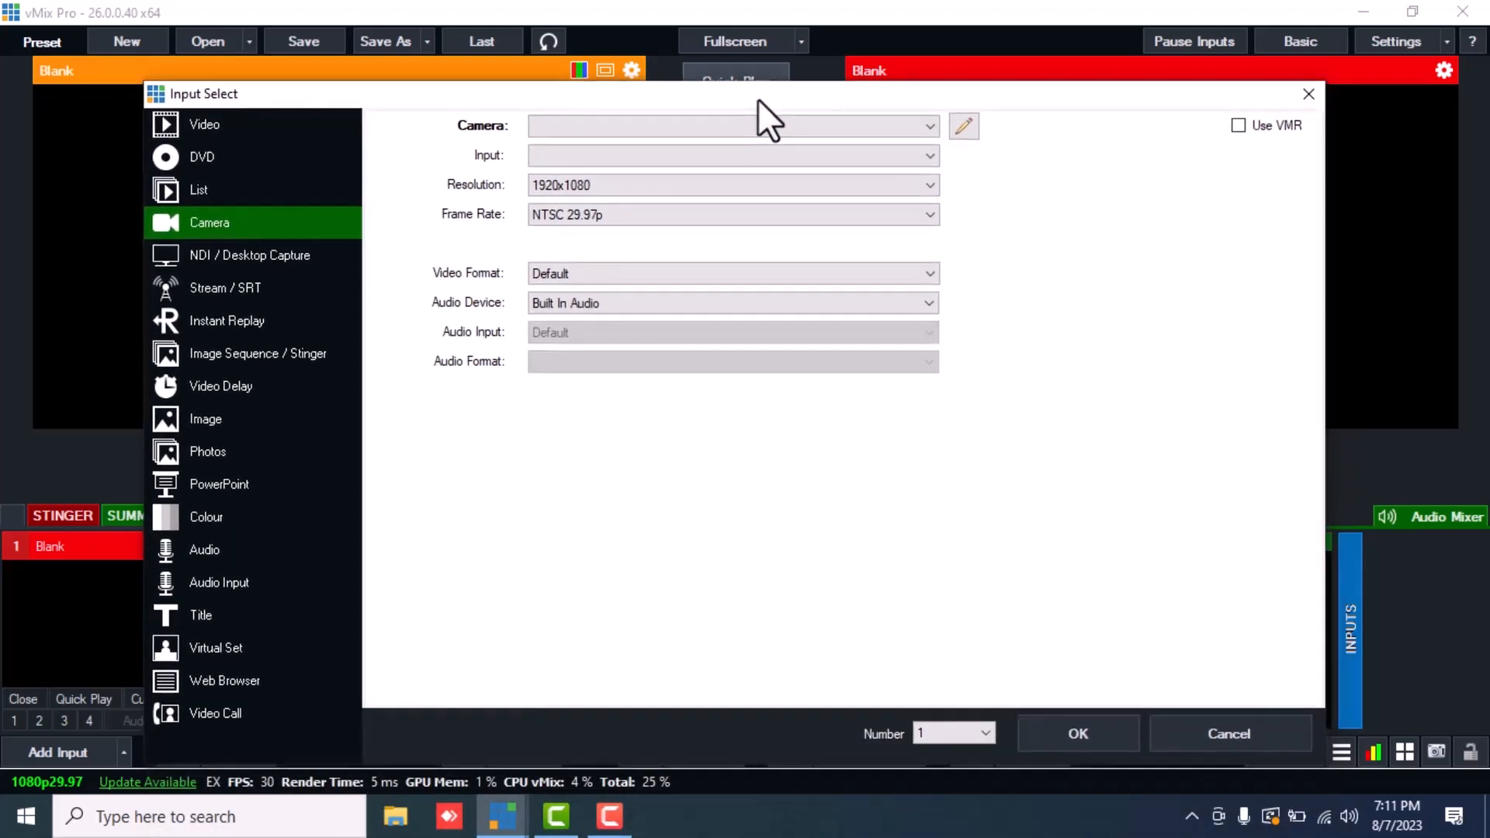
- Add the video file Out Site Camera-01.mp4 from the Downloads folder as input 1
click(270, 120)
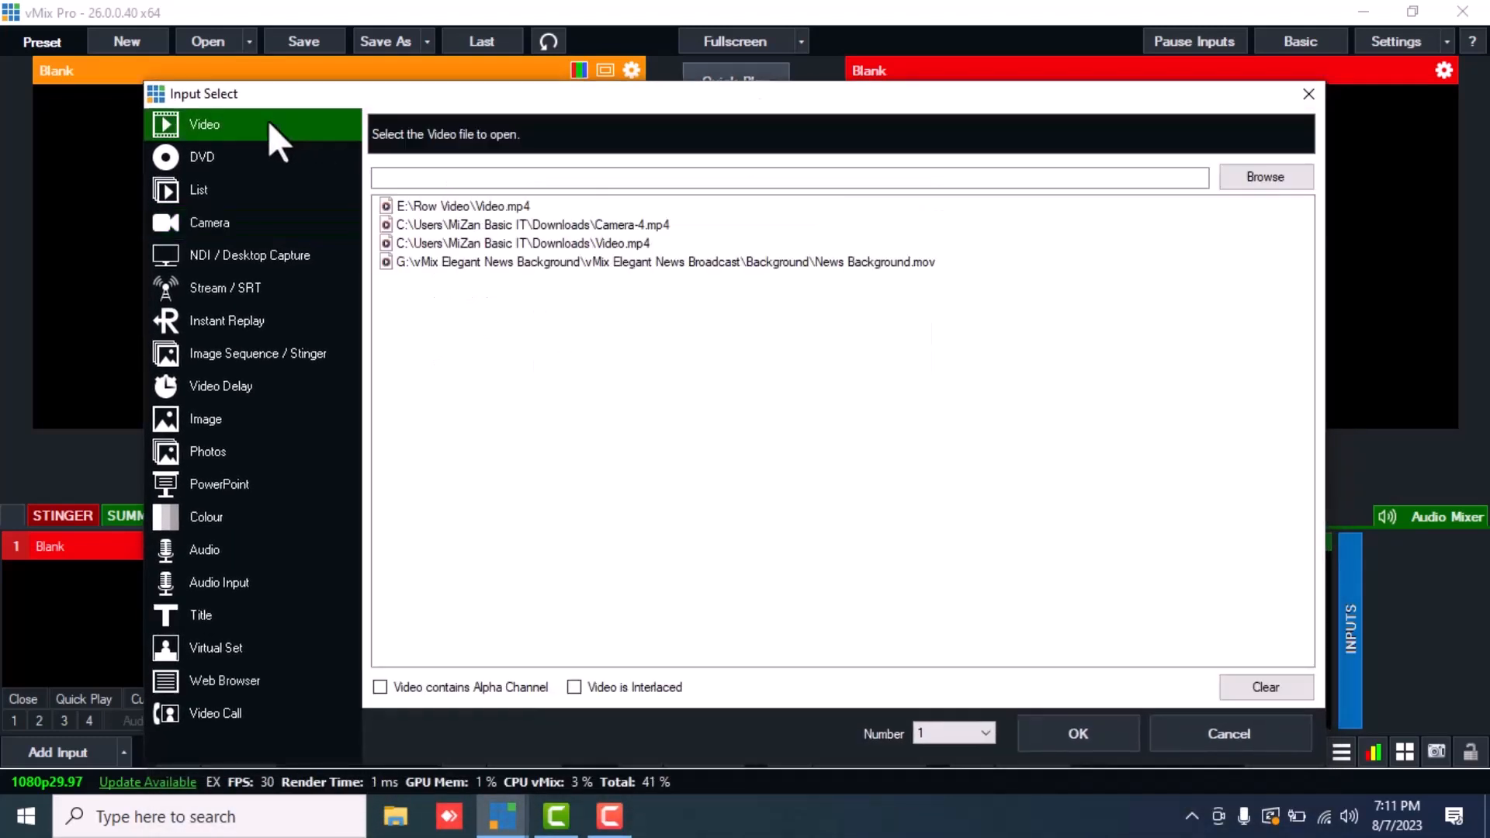
click(1250, 180)
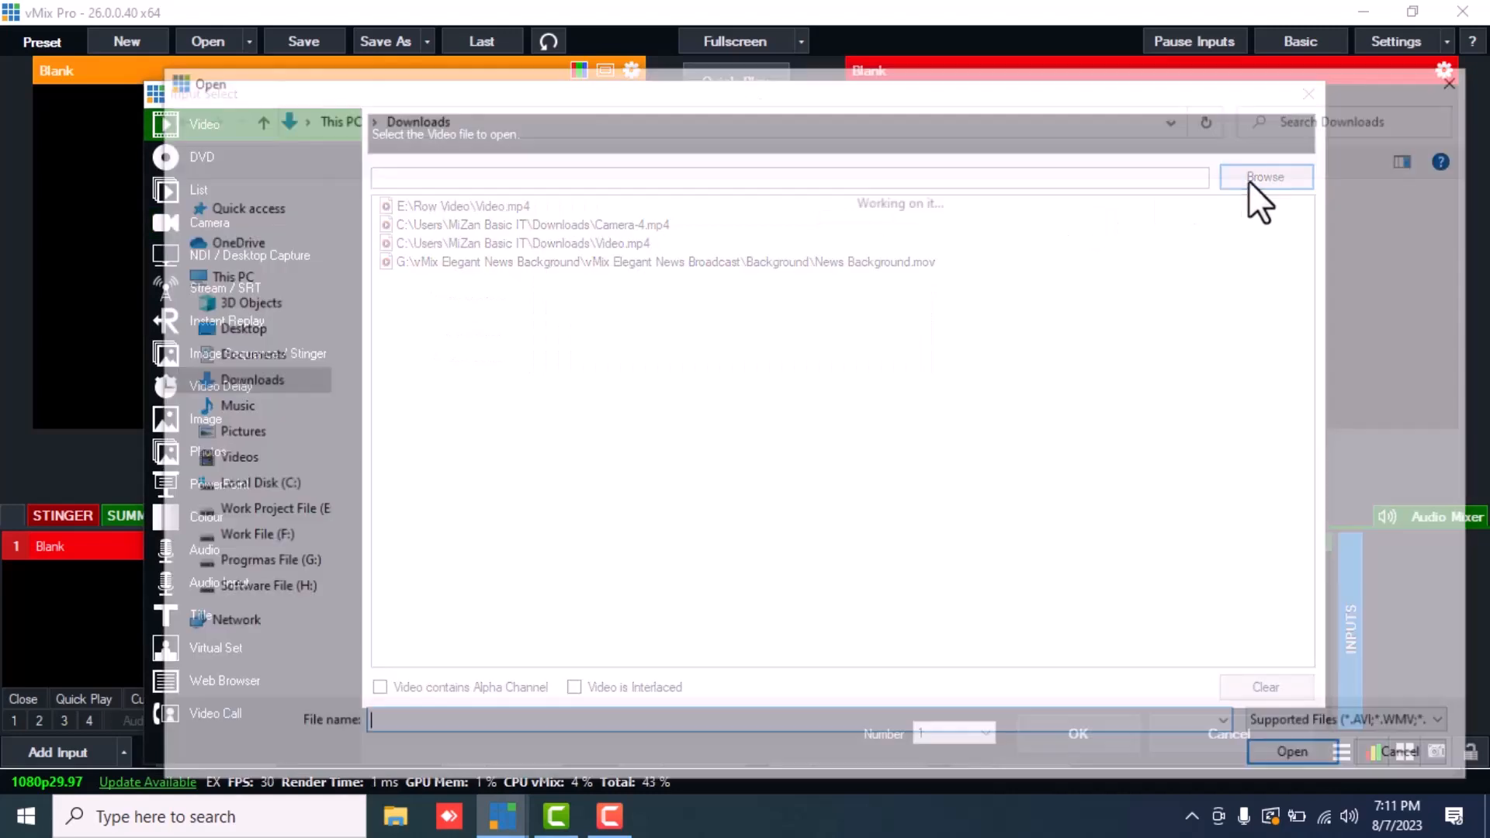
click(469, 383)
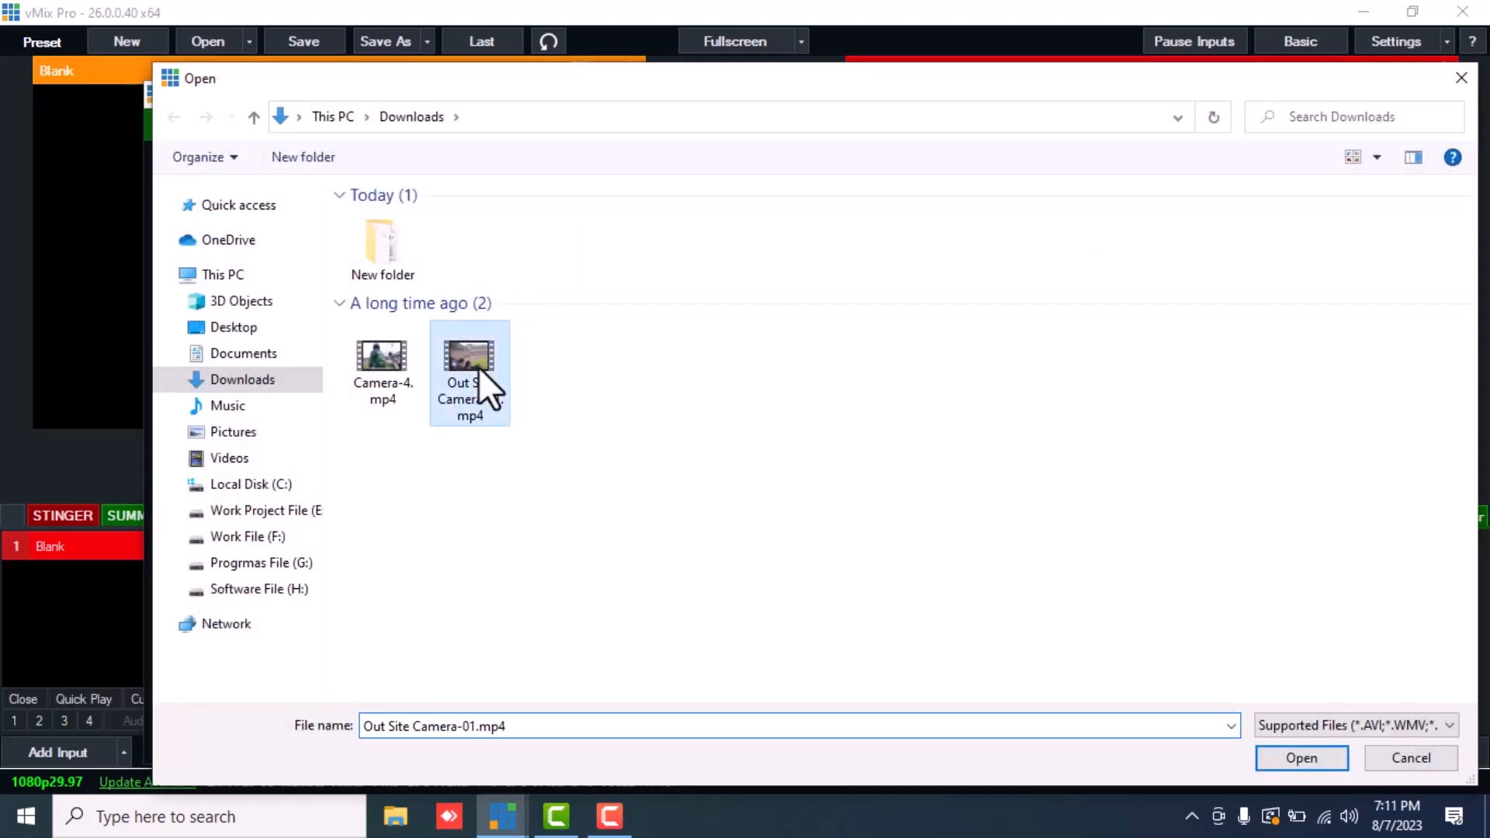
click(1305, 753)
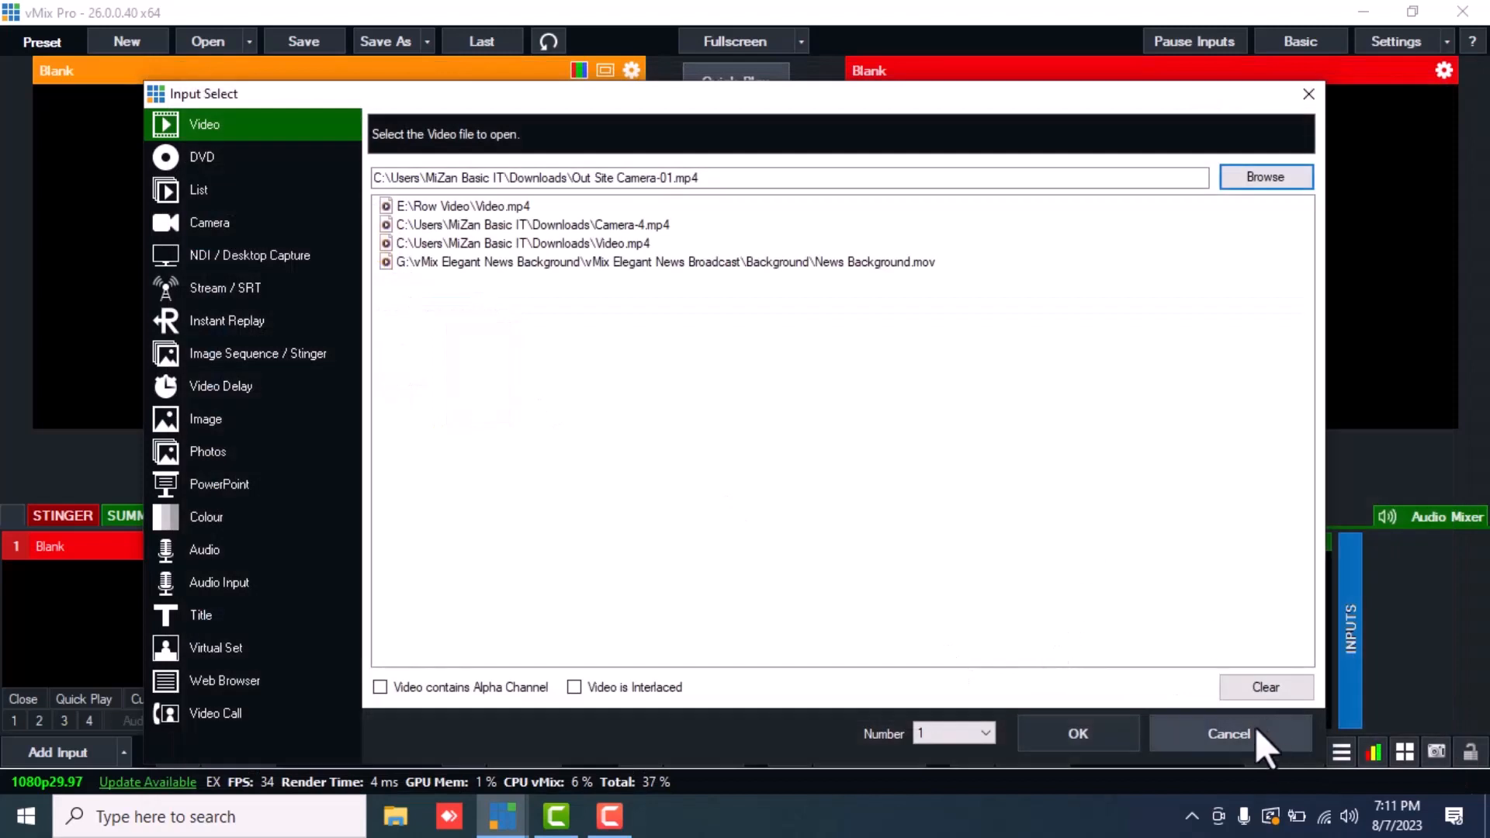
click(1118, 731)
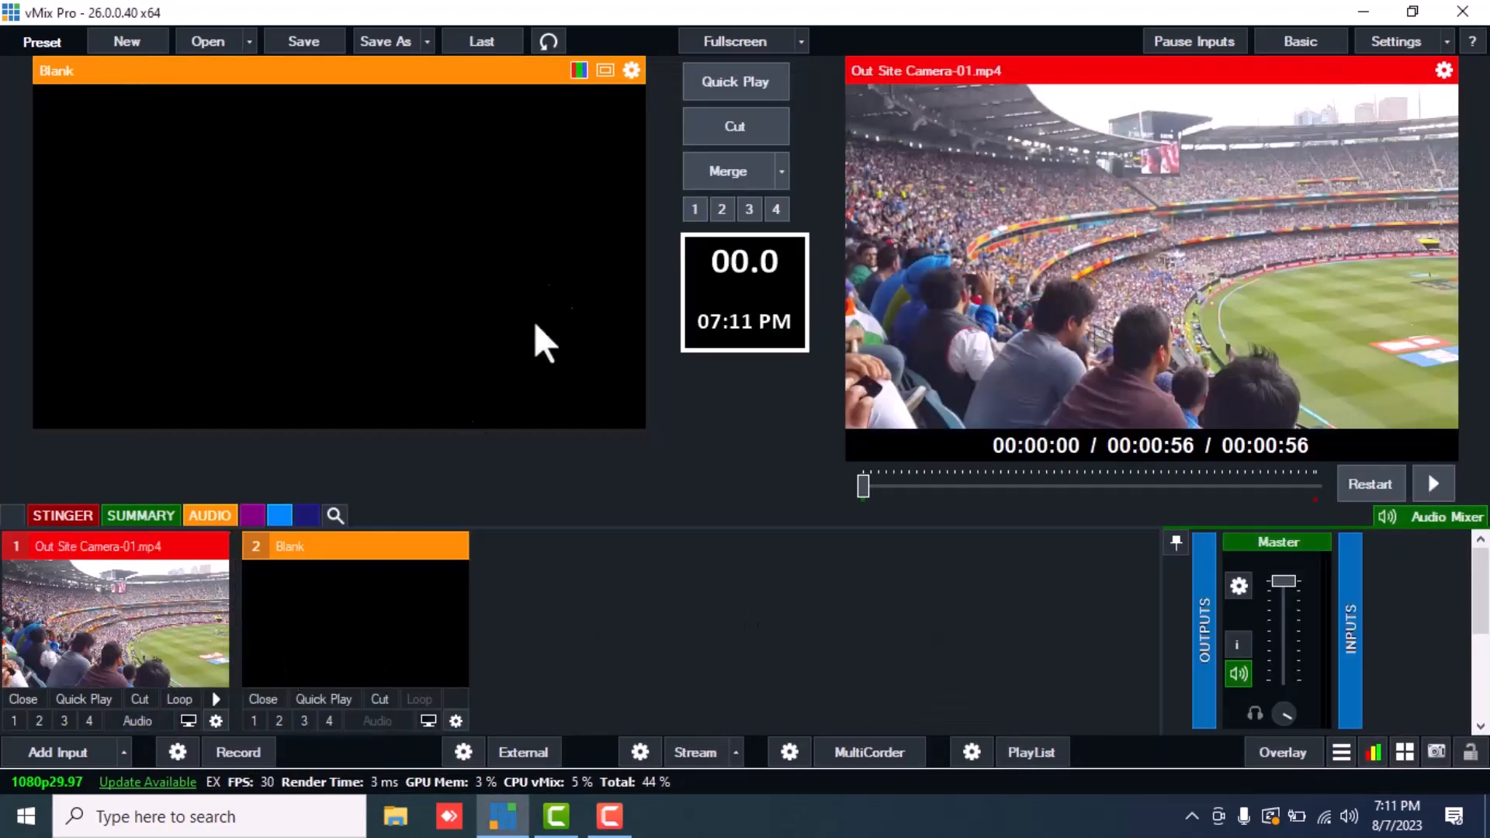
- Play the Out Site Camera-01.mp4 input and mute its audio
click(67, 701)
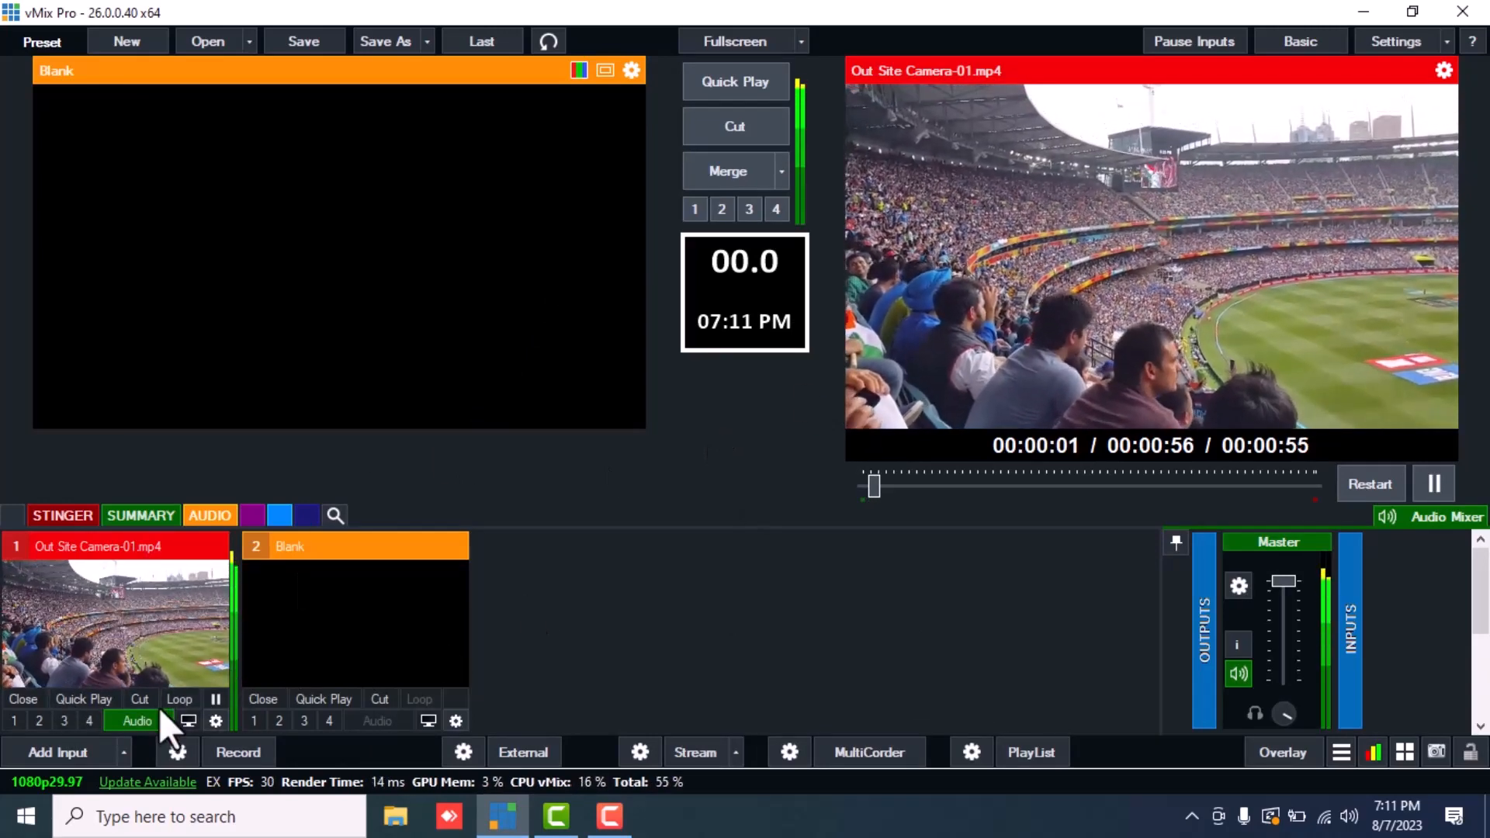
click(147, 719)
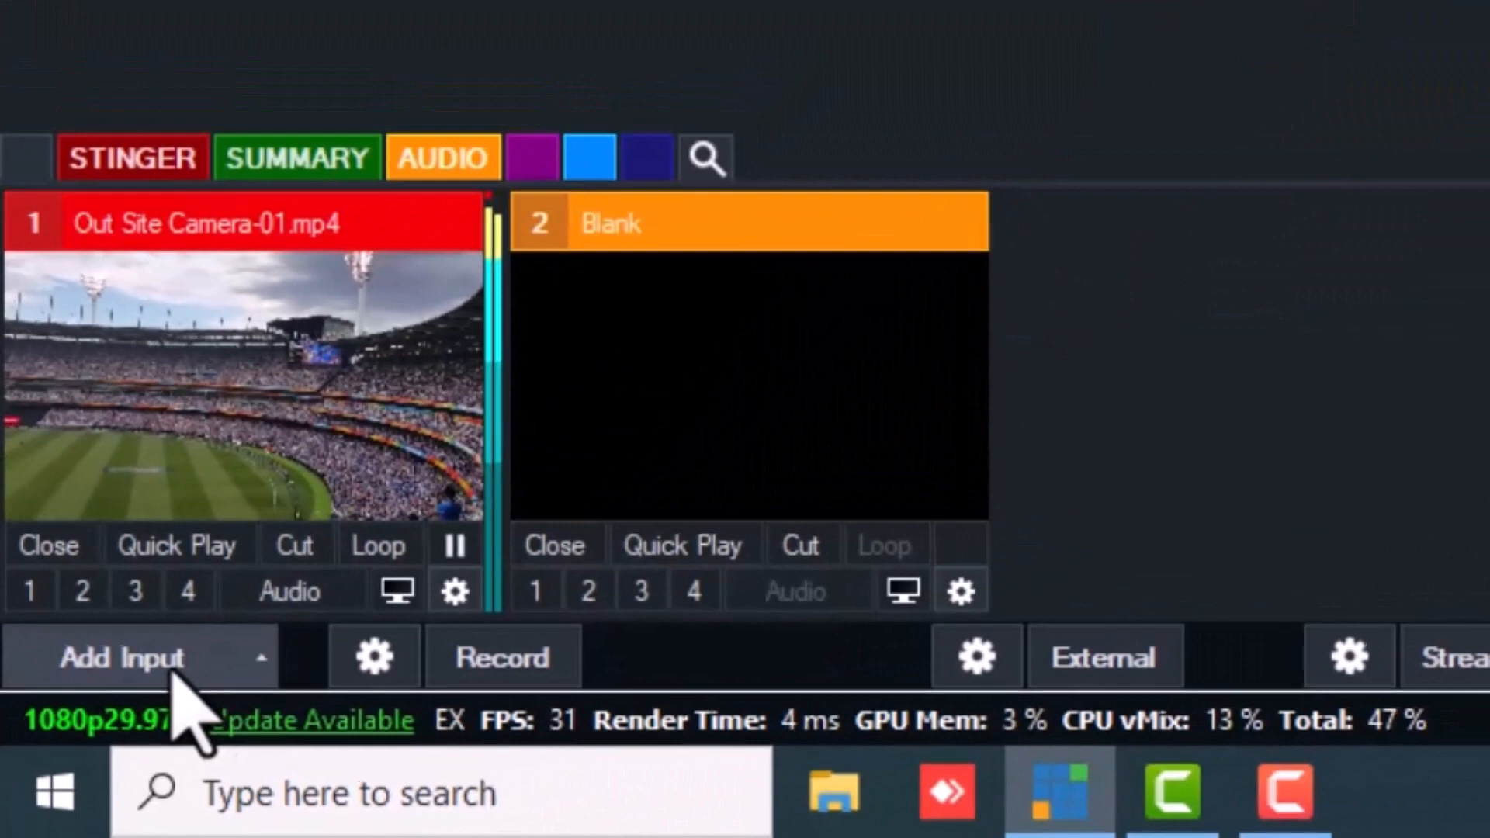
- Start adding an Instant Replay input and set its session folder to New folder in Downloads
click(193, 652)
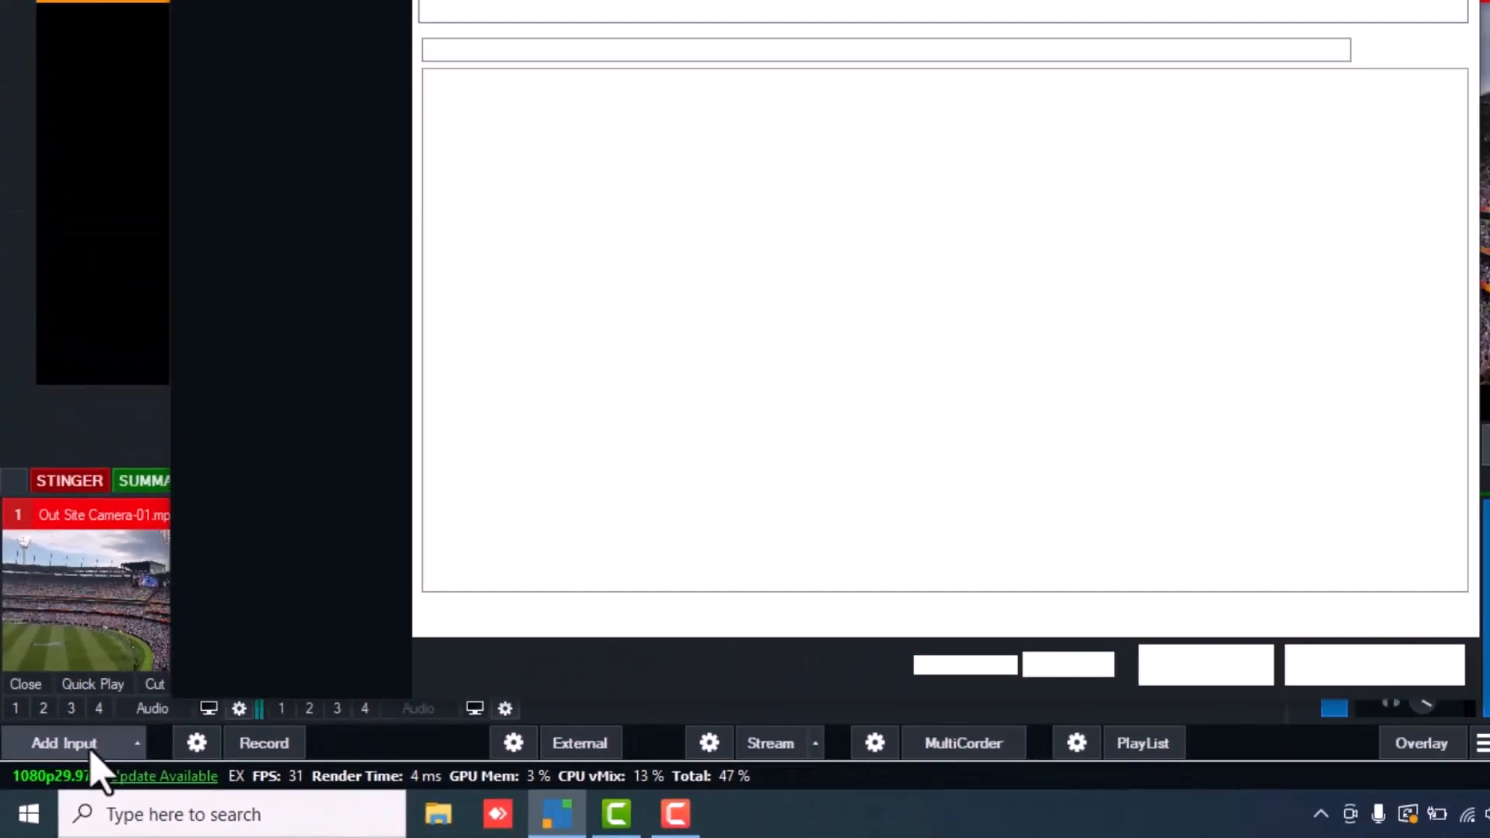
click(260, 268)
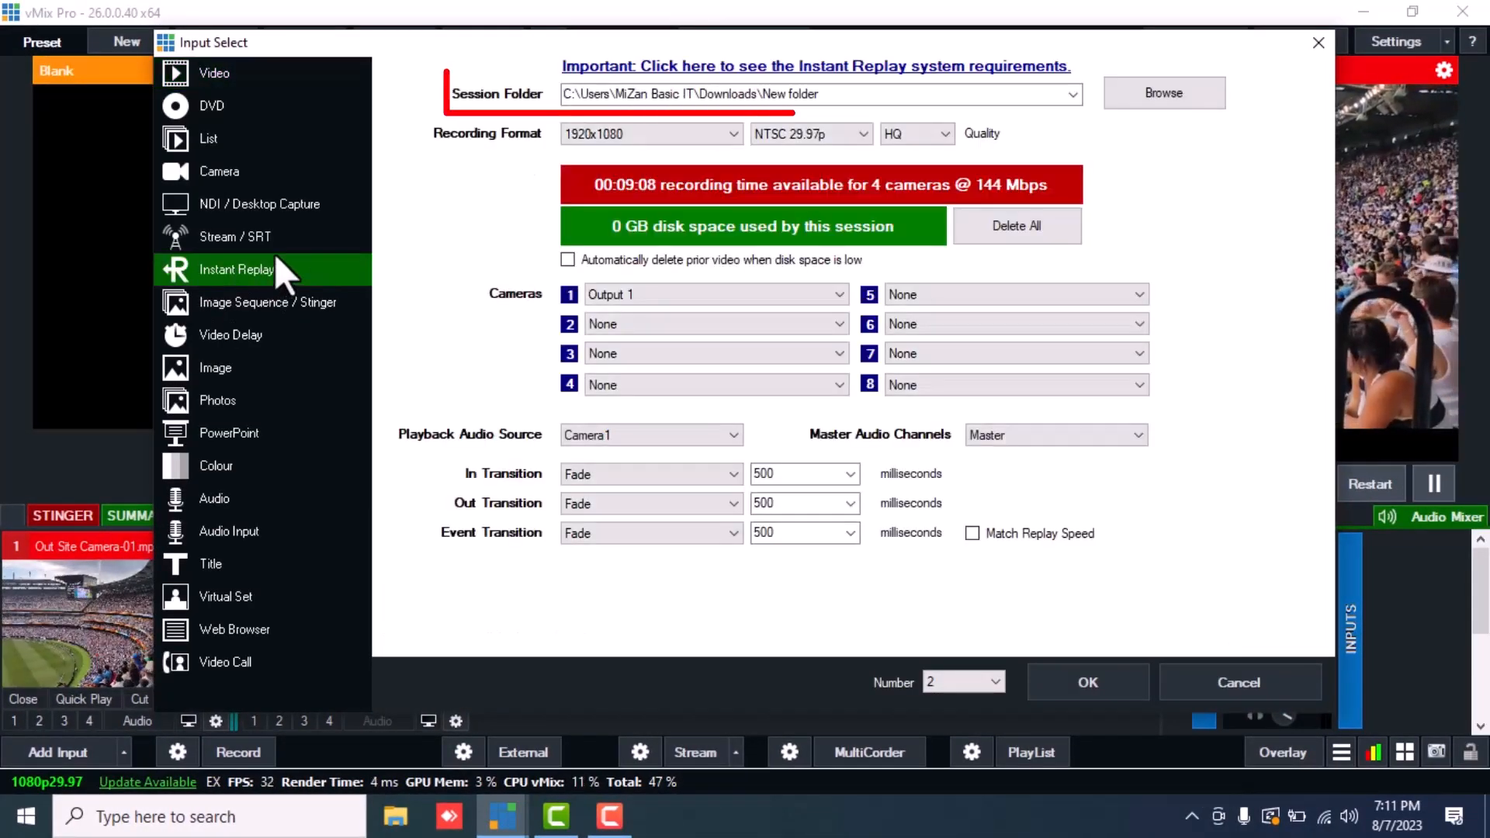
click(1122, 104)
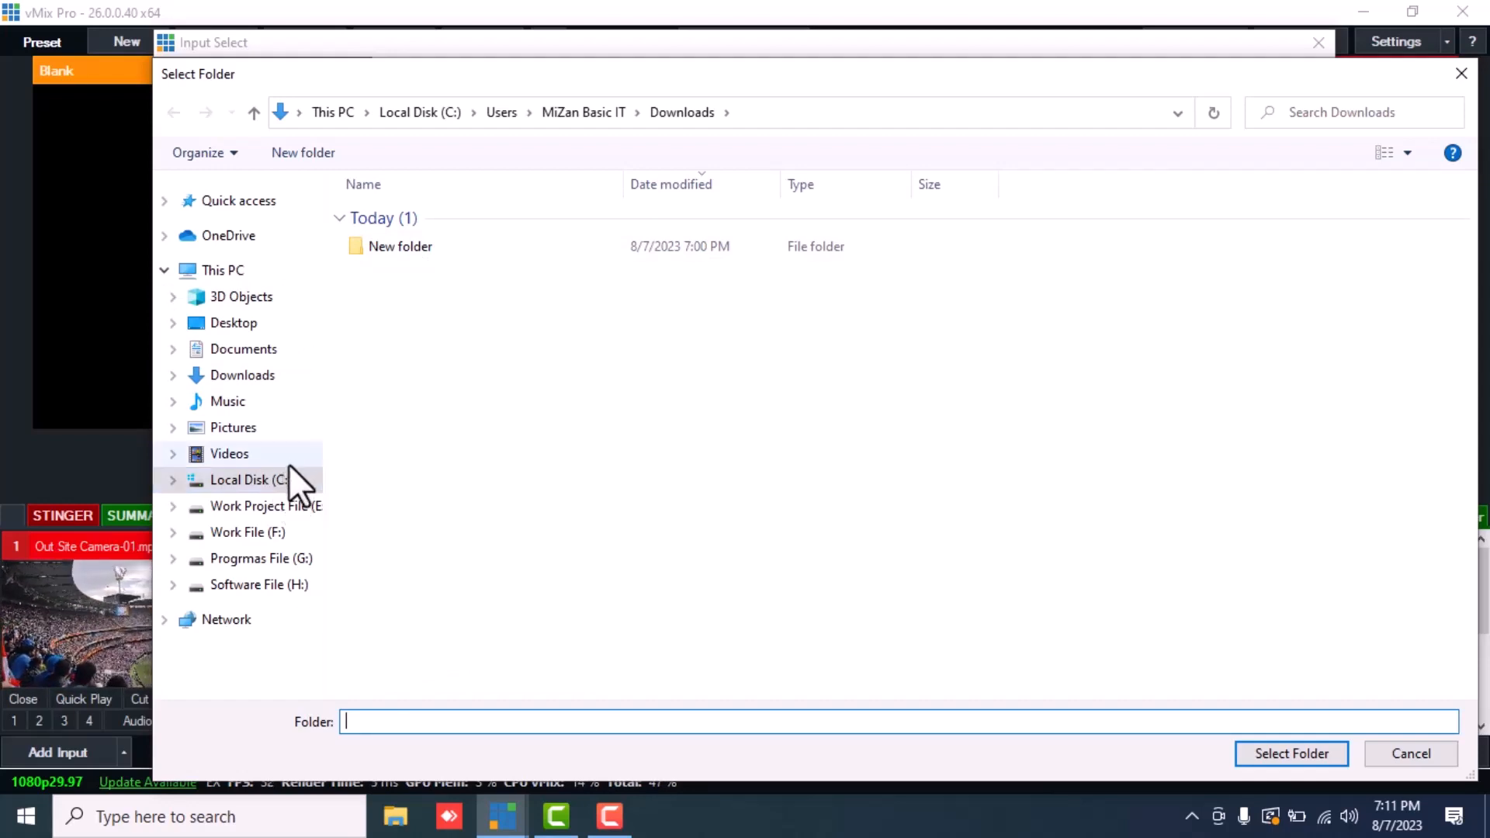
click(271, 508)
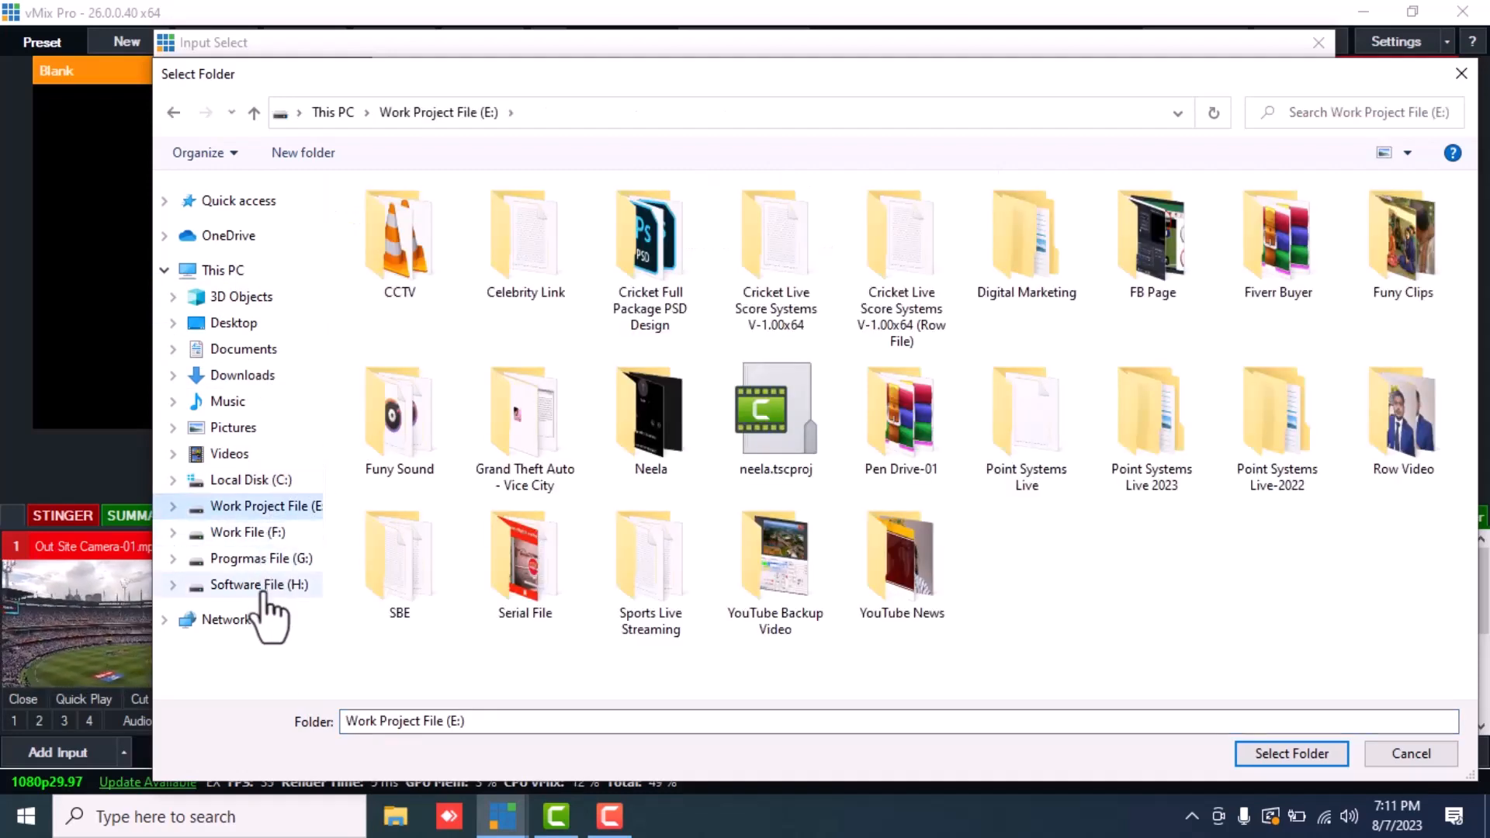
click(250, 379)
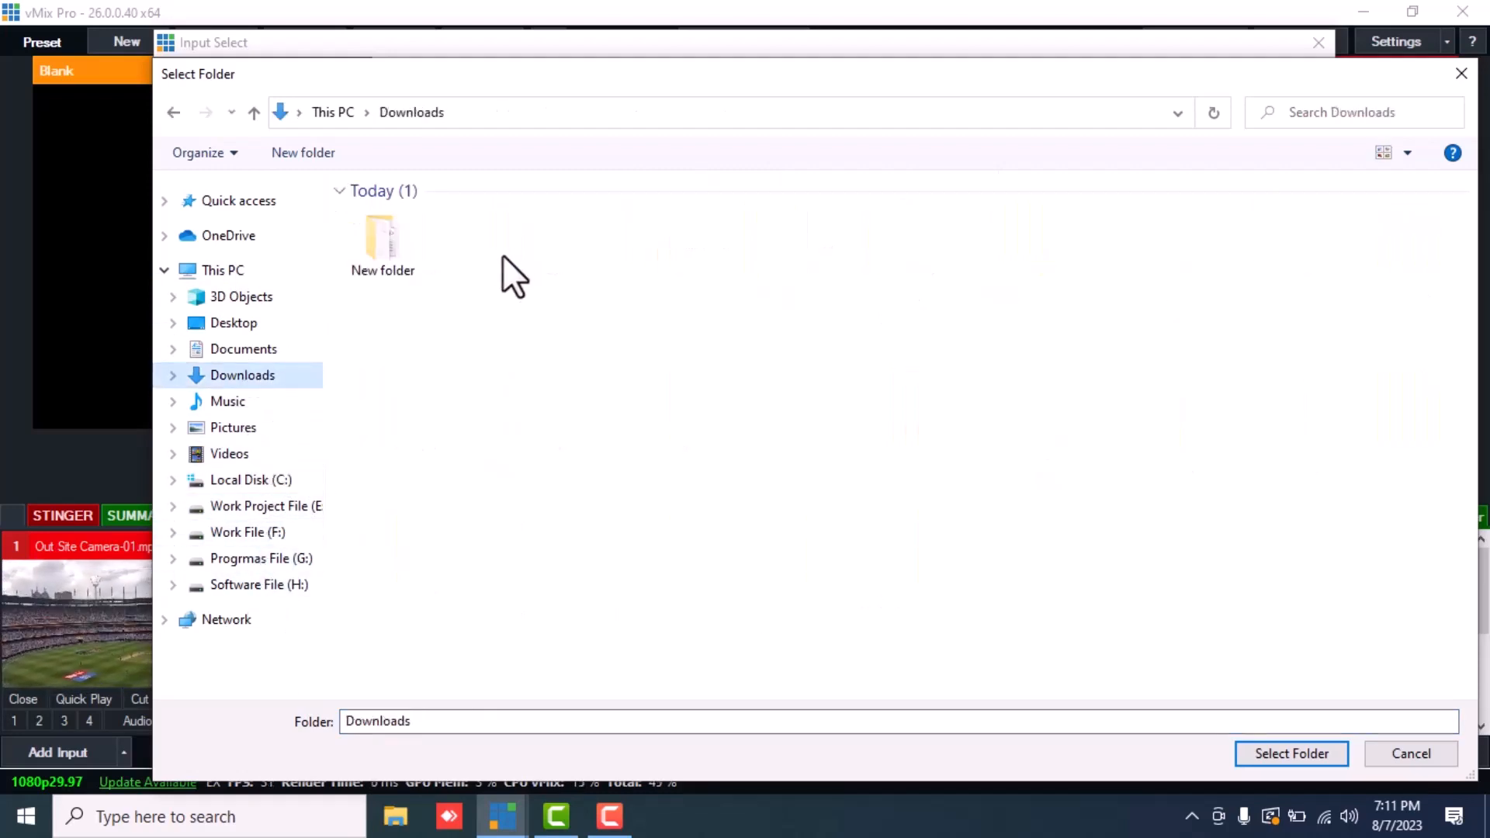
click(389, 249)
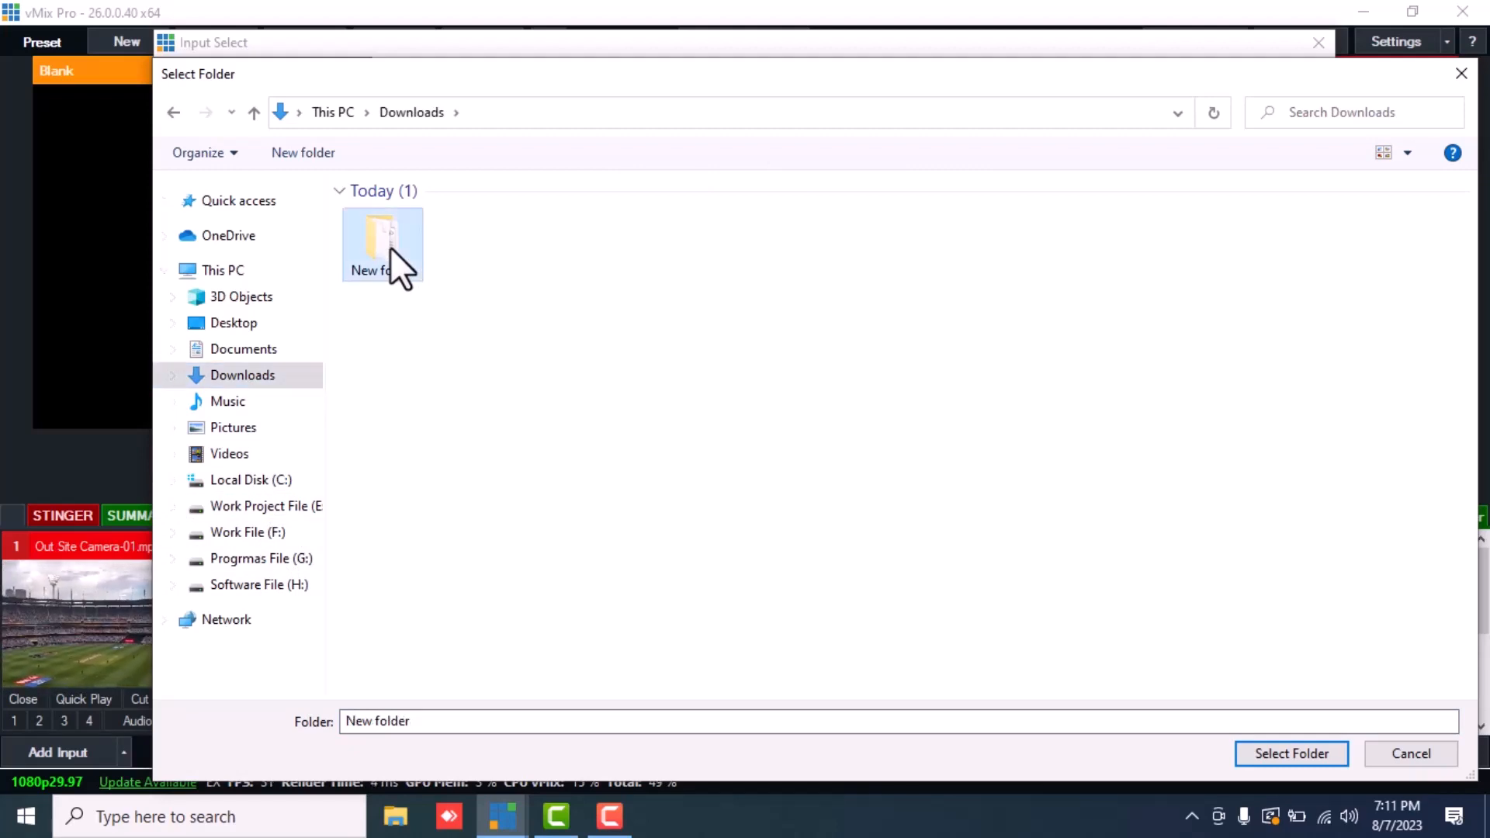
click(1284, 753)
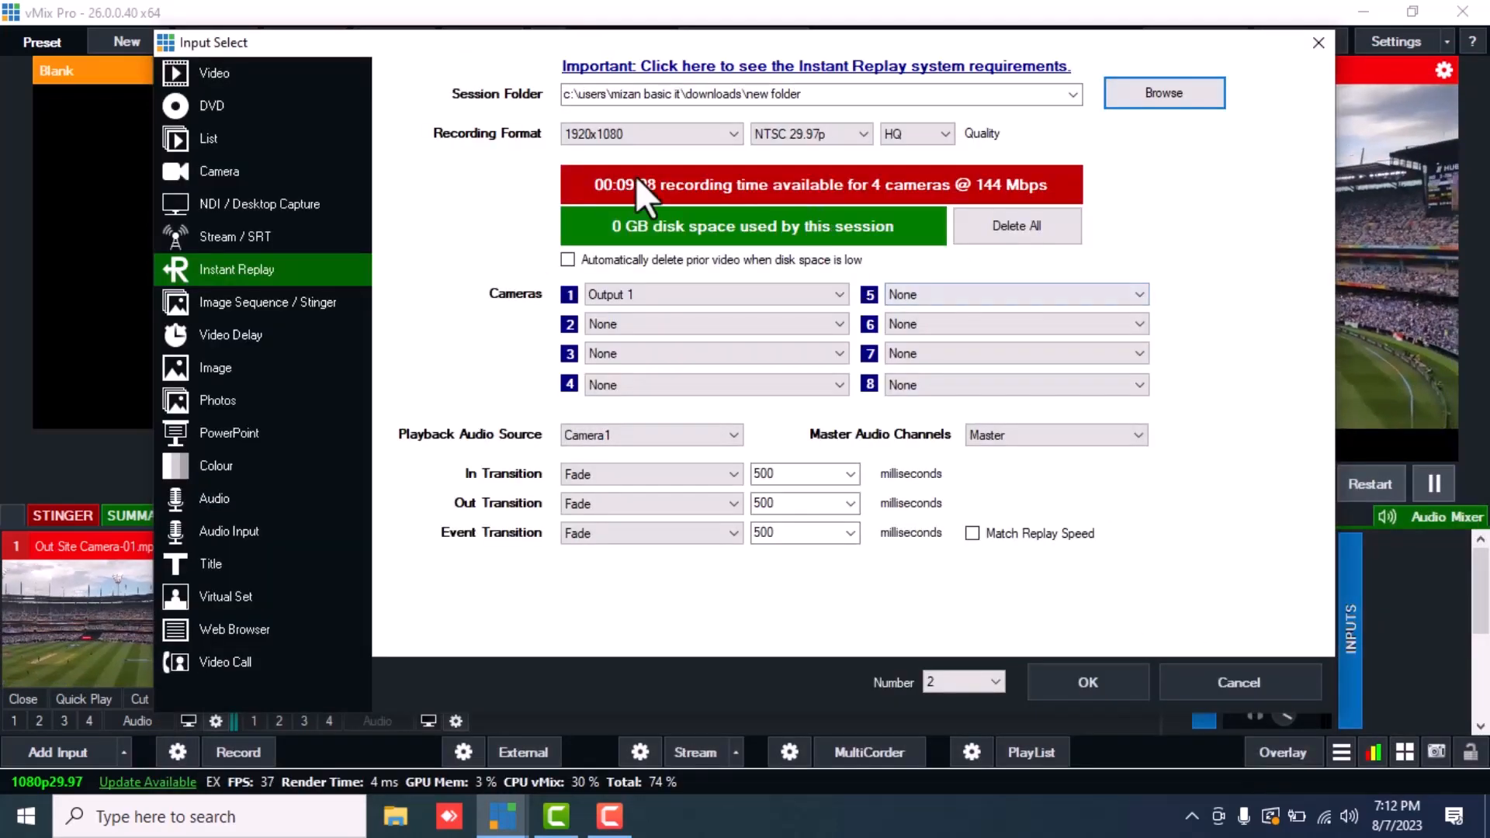
- Delete all existing replay data of the session and set replay camera 1 to Output 1
click(1013, 217)
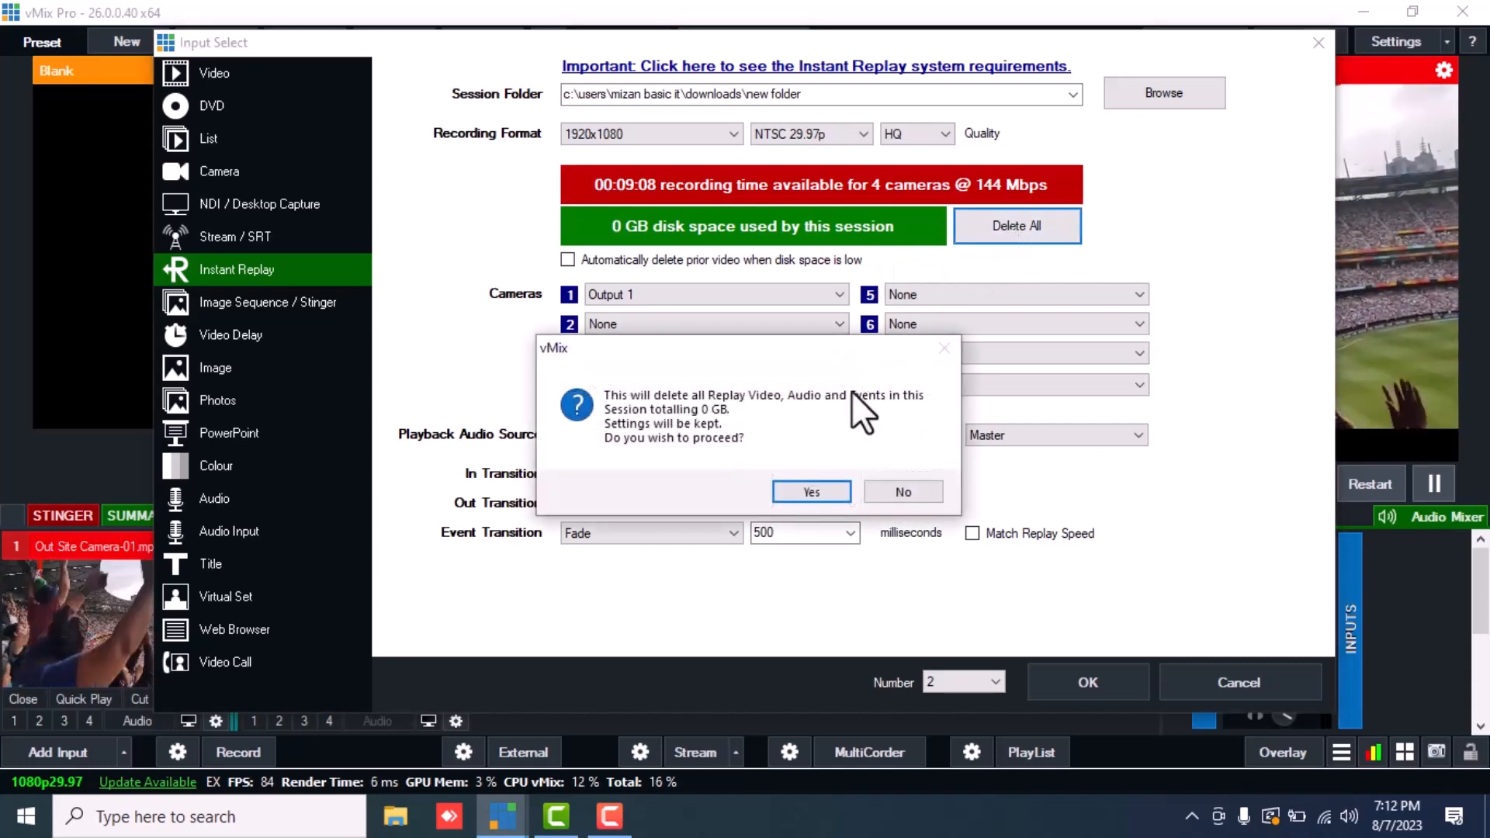
click(814, 488)
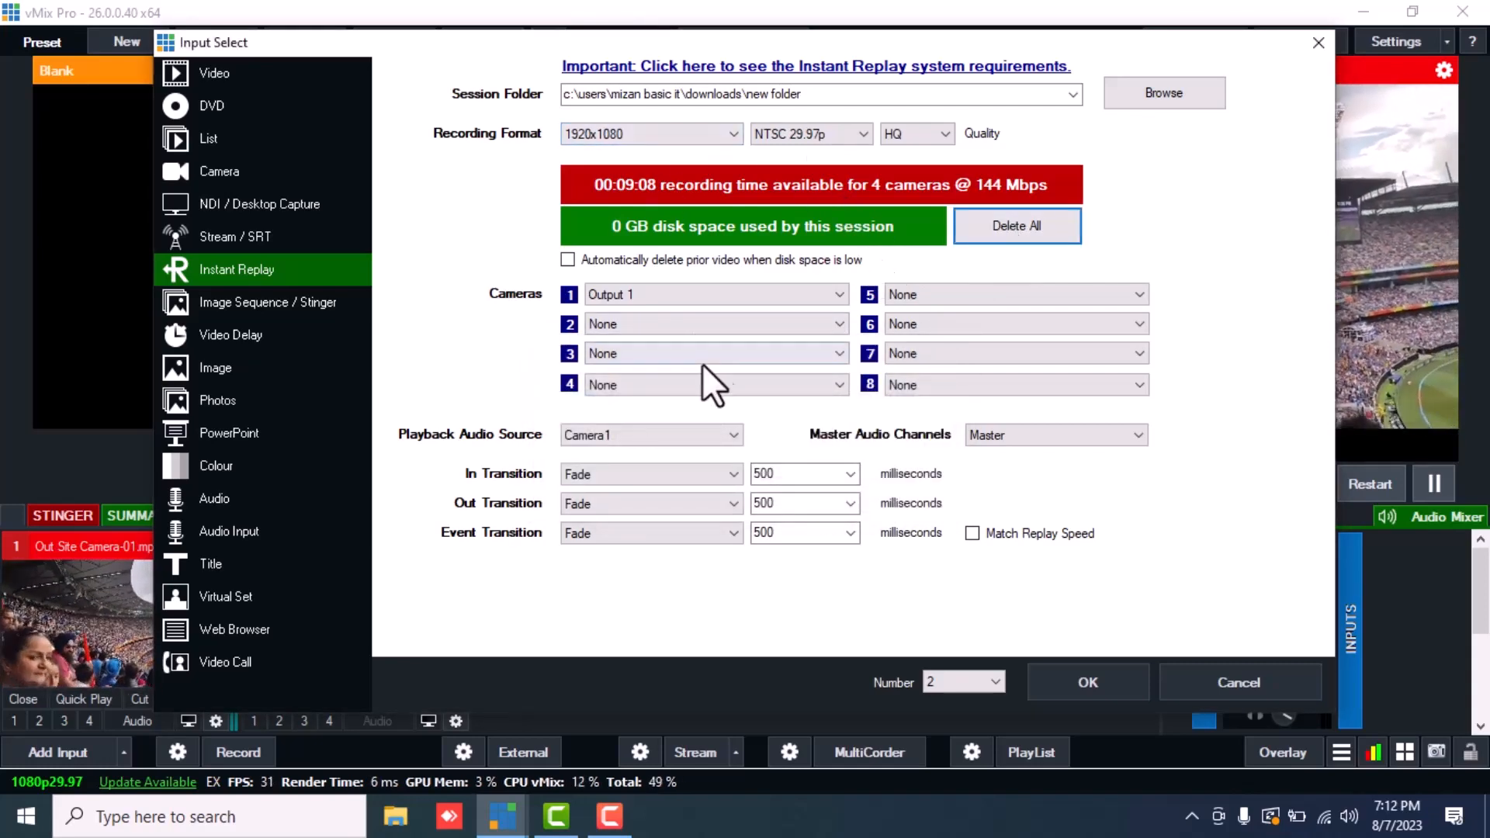
click(673, 298)
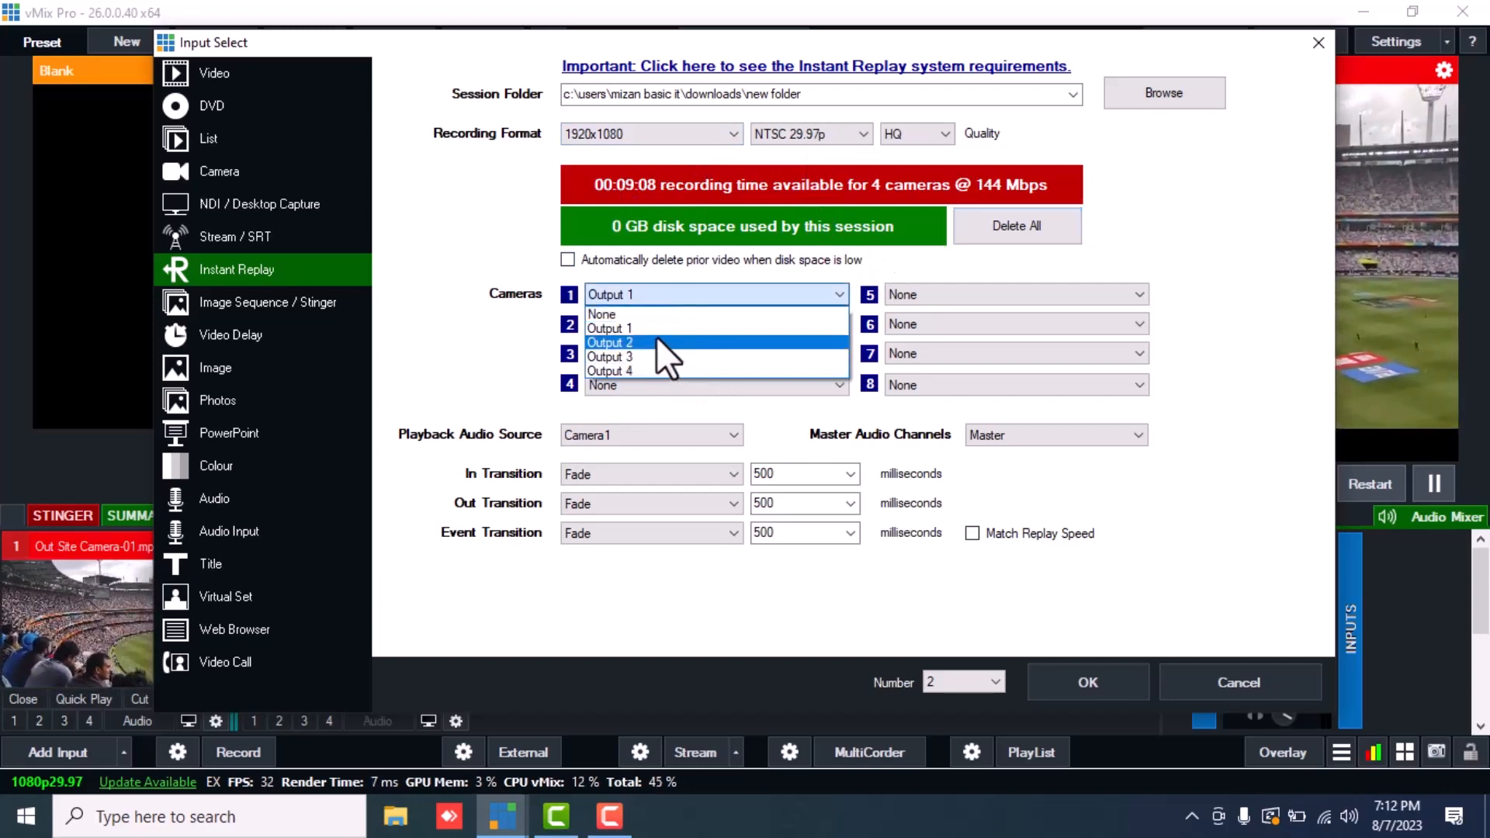
click(656, 331)
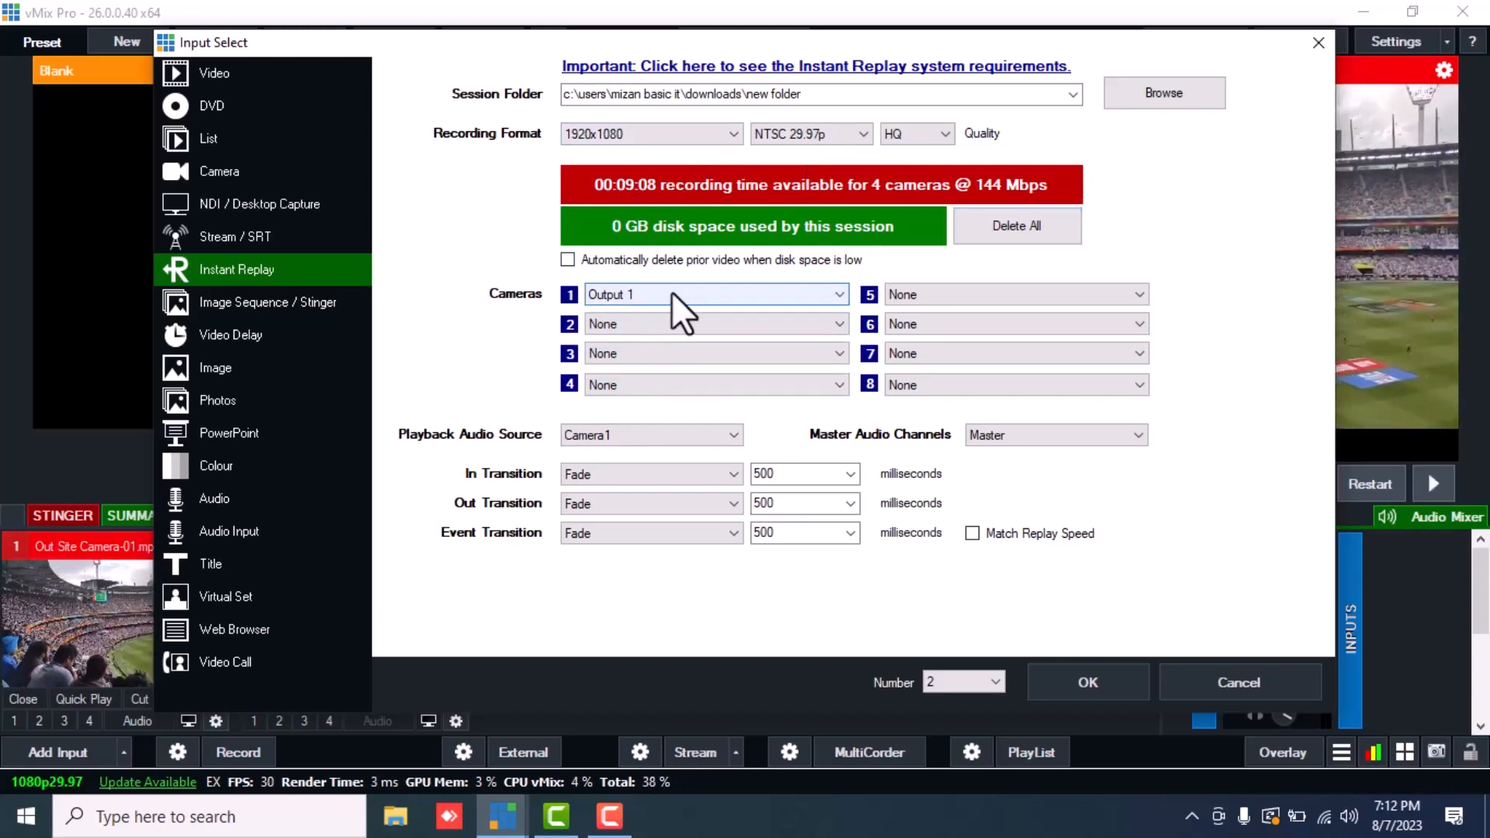
- Assign Output 2, Output 3 and Output 4 to replay cameras 2, 3 and 4
click(609, 324)
click(610, 372)
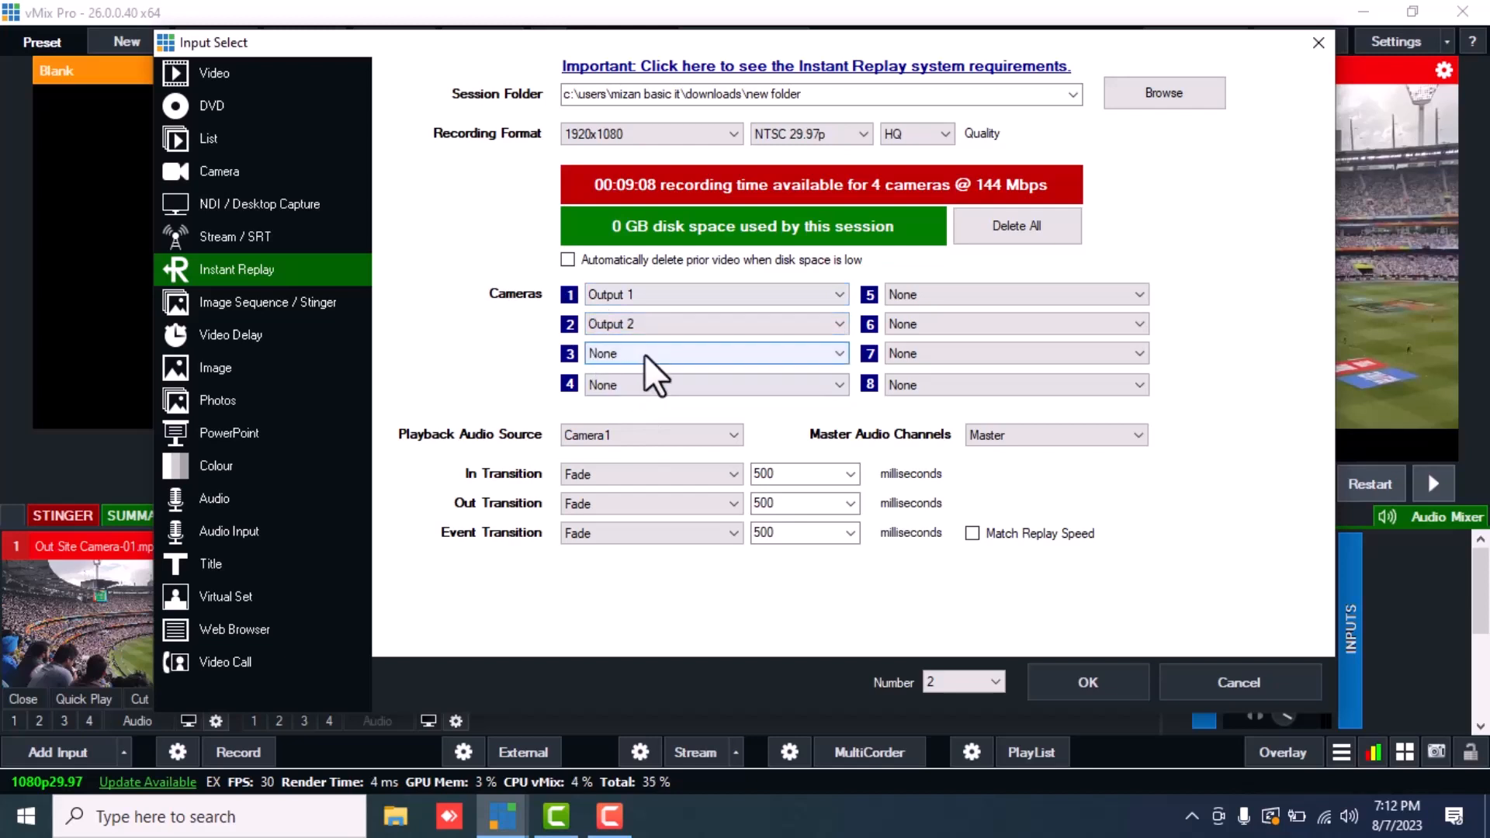
click(638, 355)
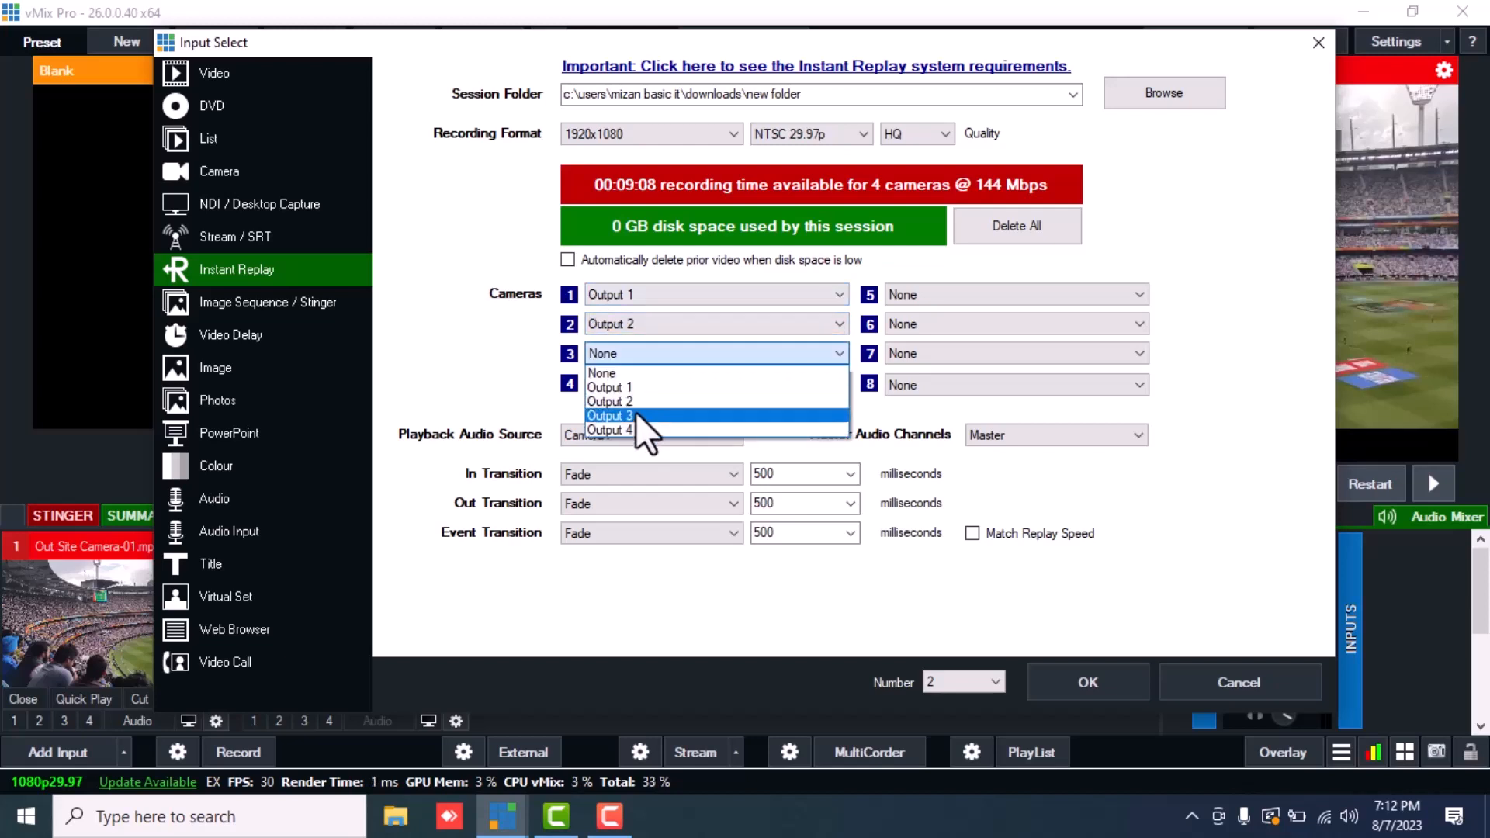
click(638, 417)
click(674, 385)
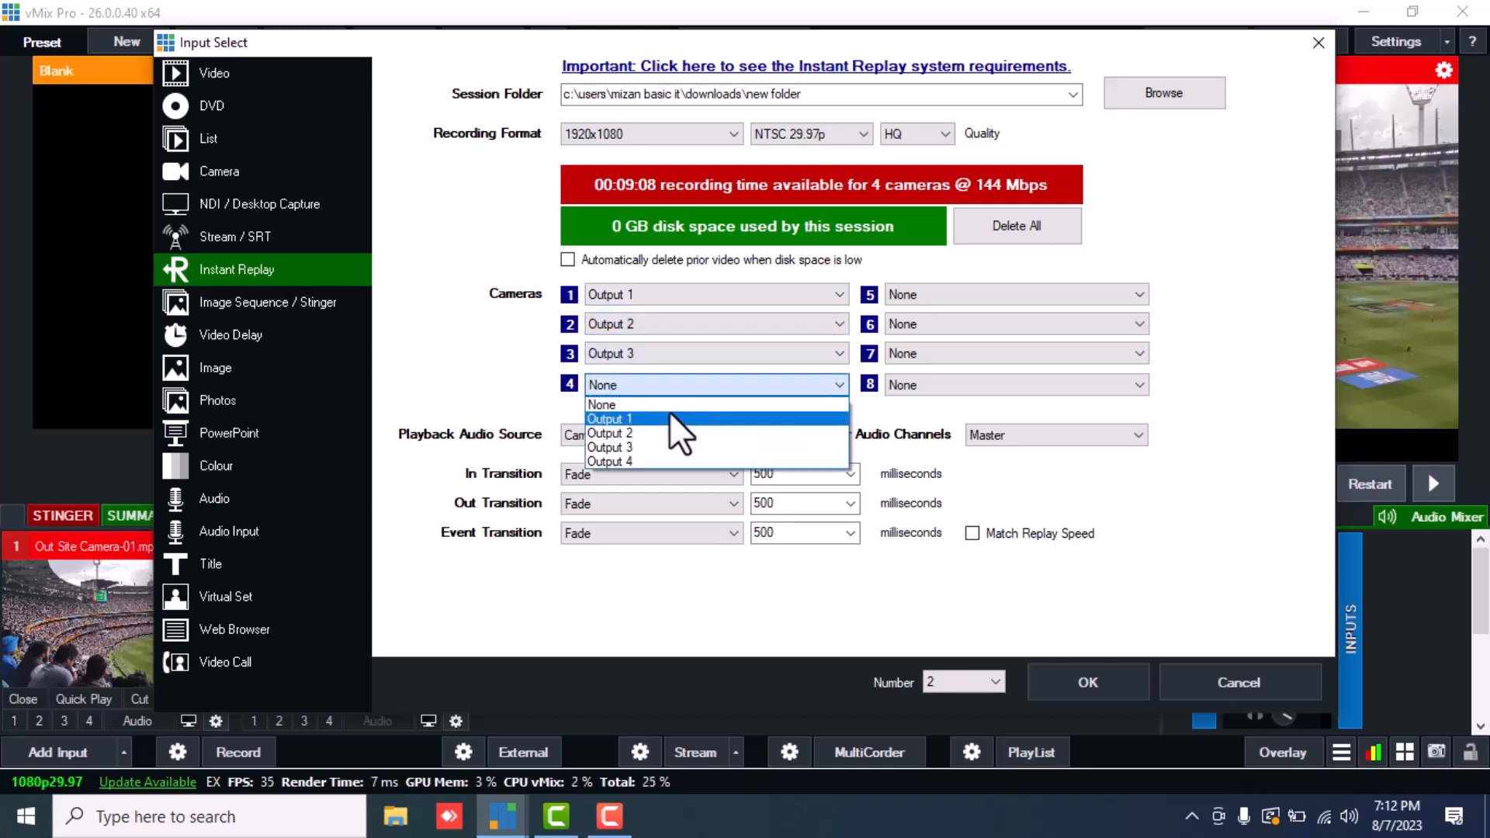
click(650, 460)
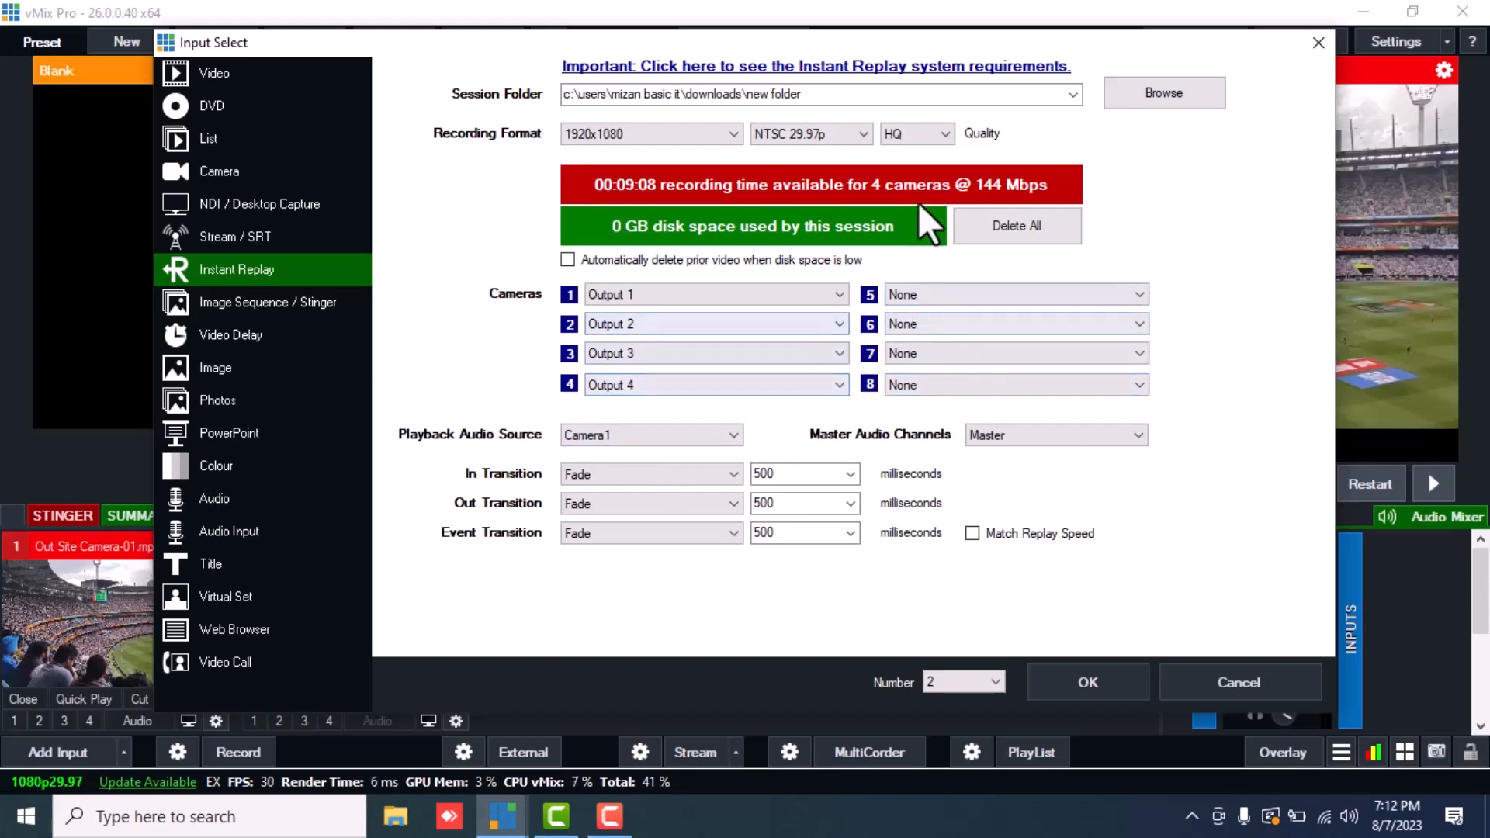
- Set replay cameras 2, 3 and 4 back to None
click(661, 326)
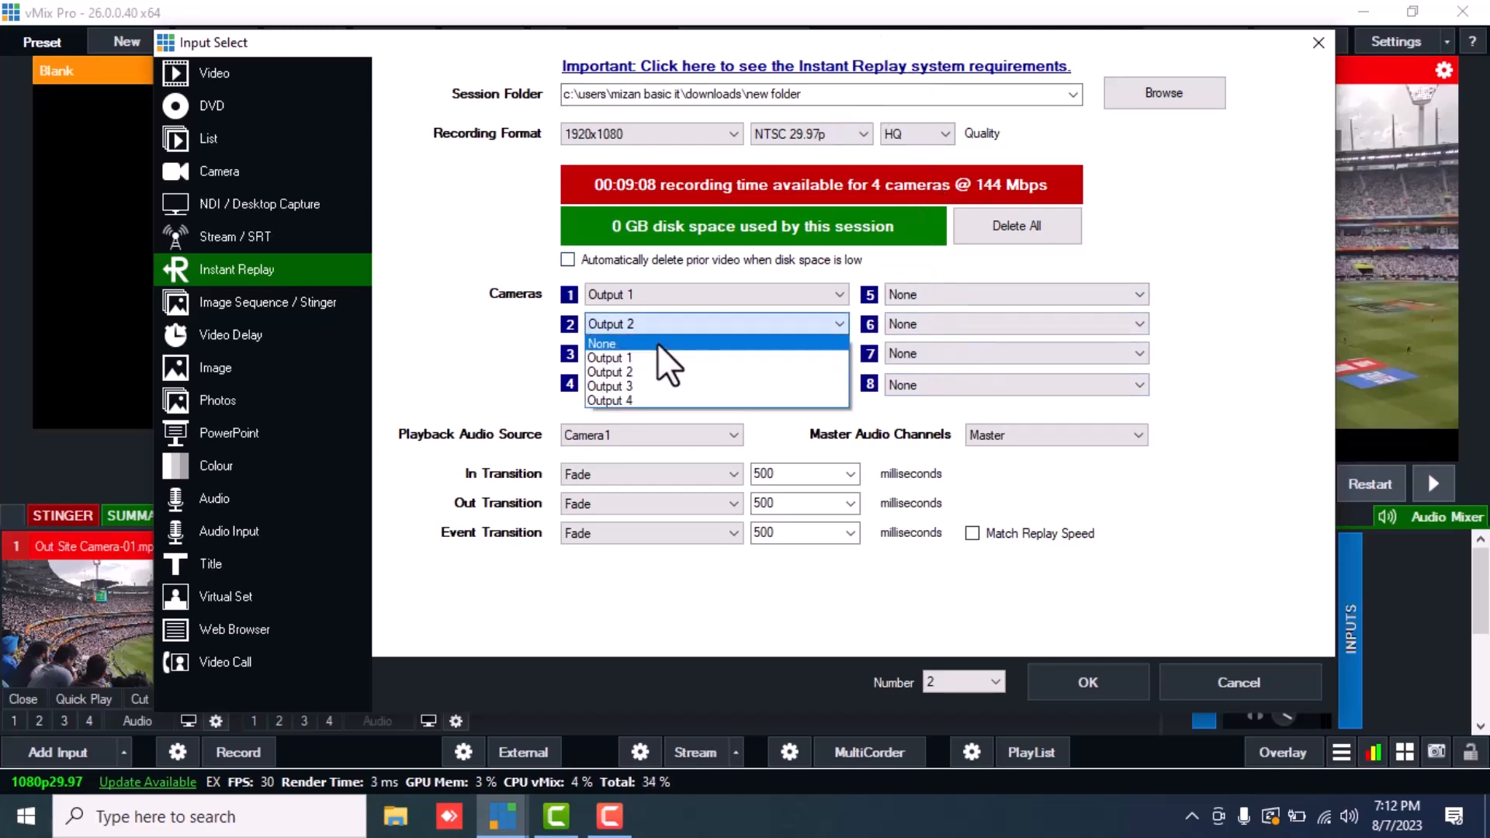
click(657, 346)
click(655, 354)
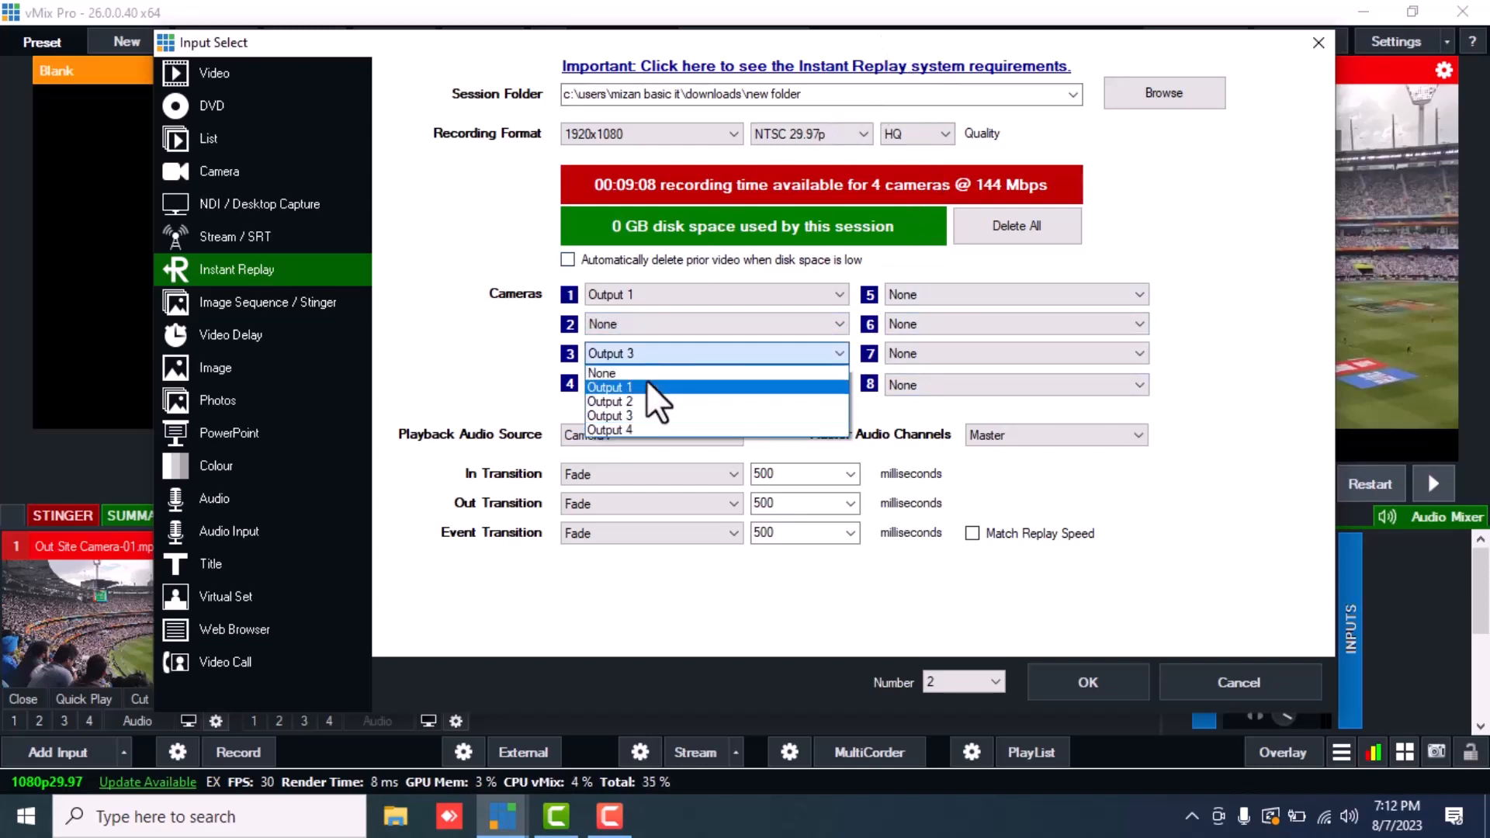
click(648, 375)
click(652, 387)
click(659, 405)
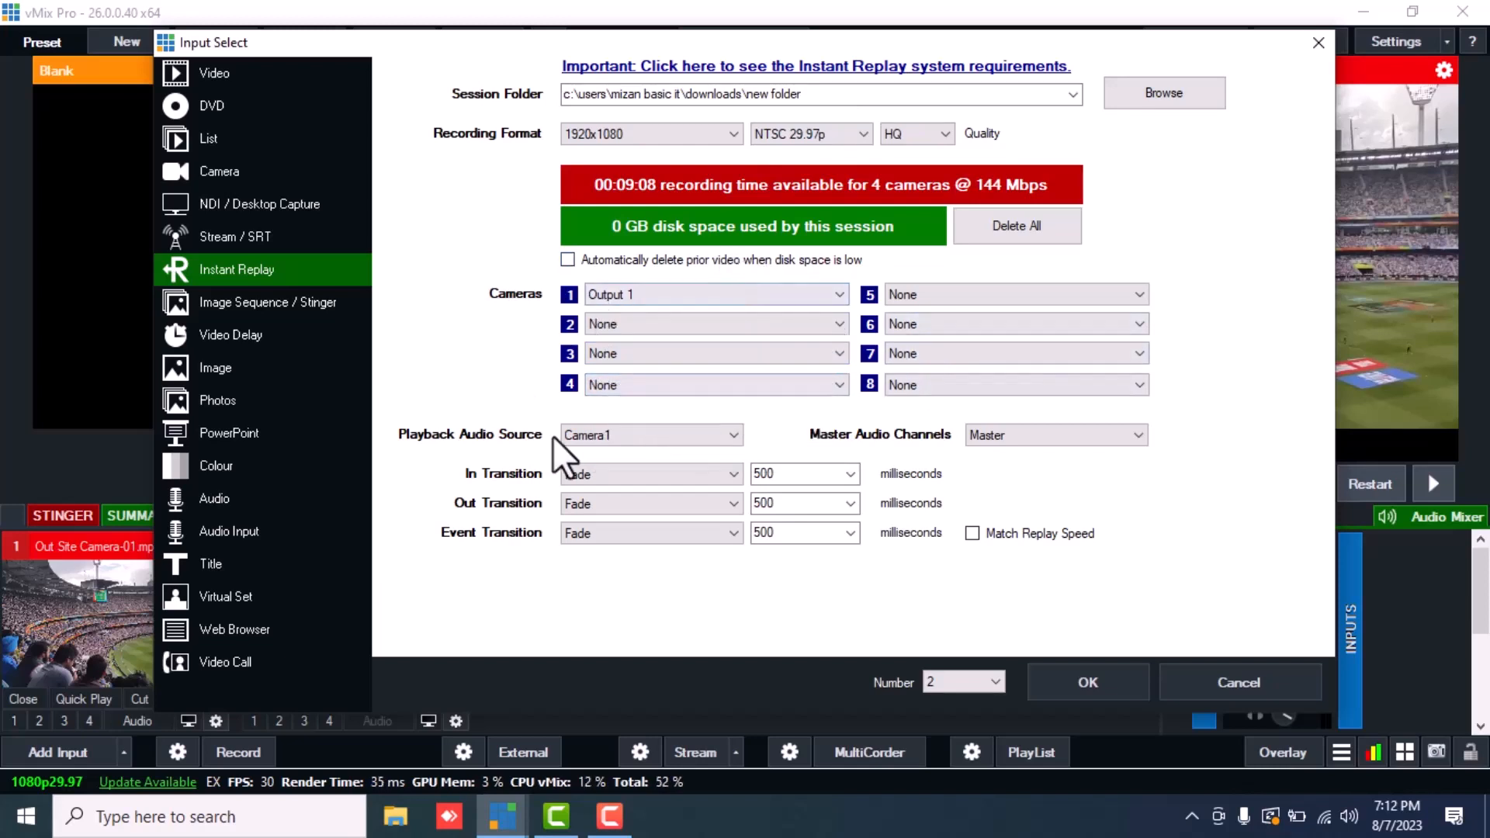
- Set the playback audio source to Camera1 and add the Instant Replay input as number 2
click(621, 436)
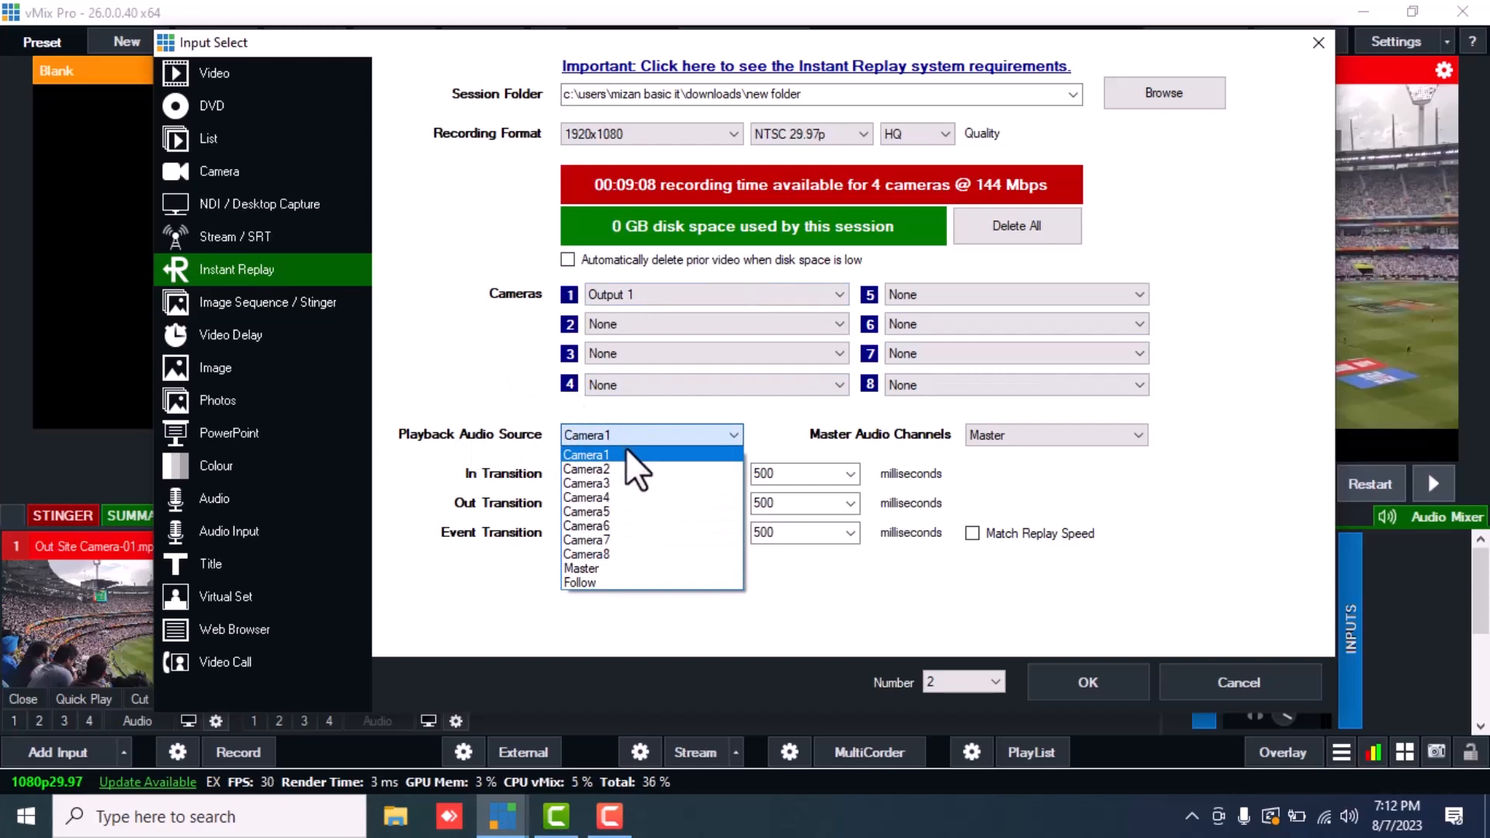
click(604, 458)
click(675, 436)
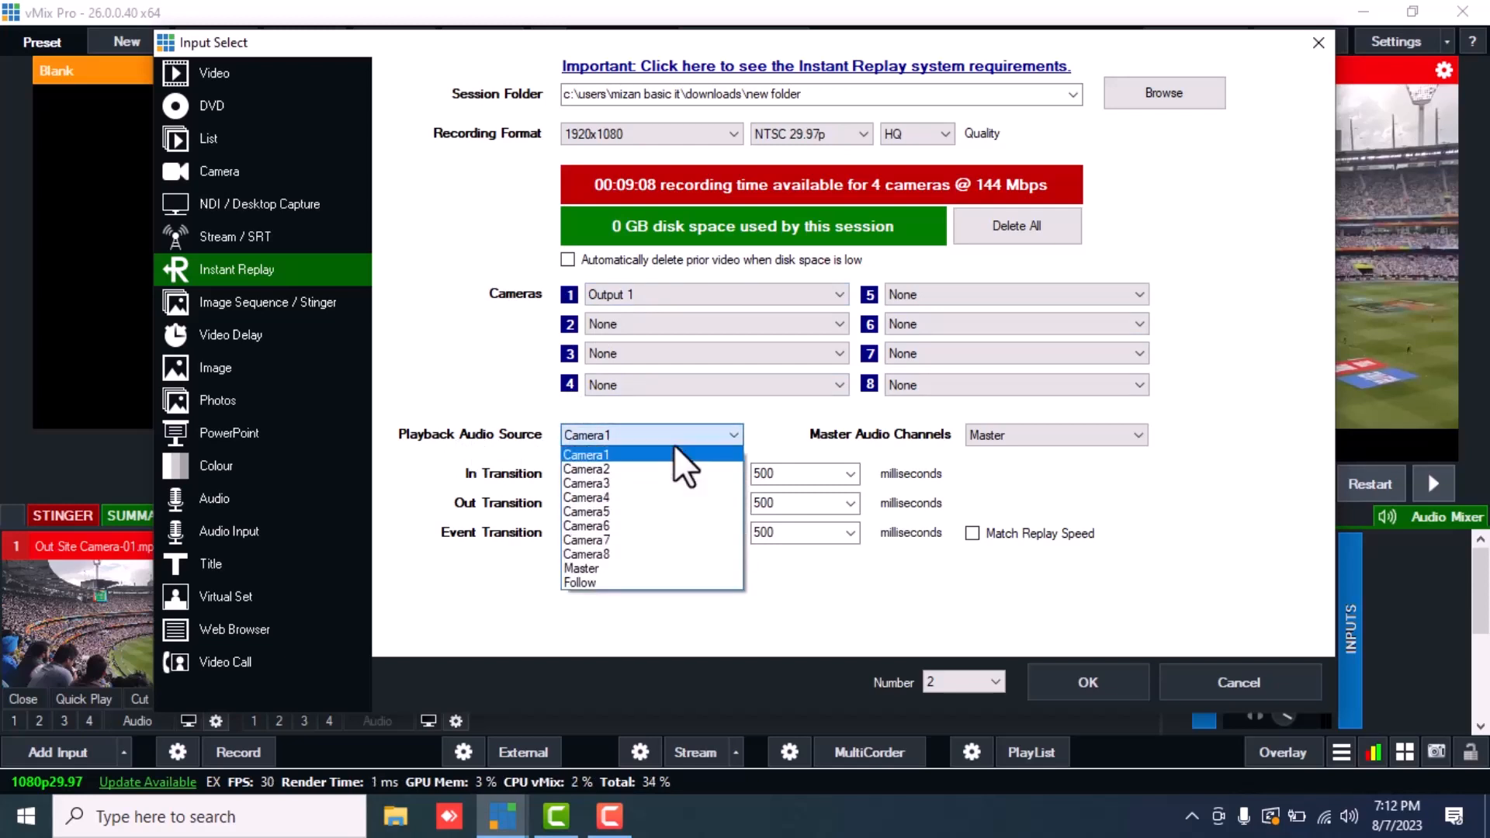
click(623, 441)
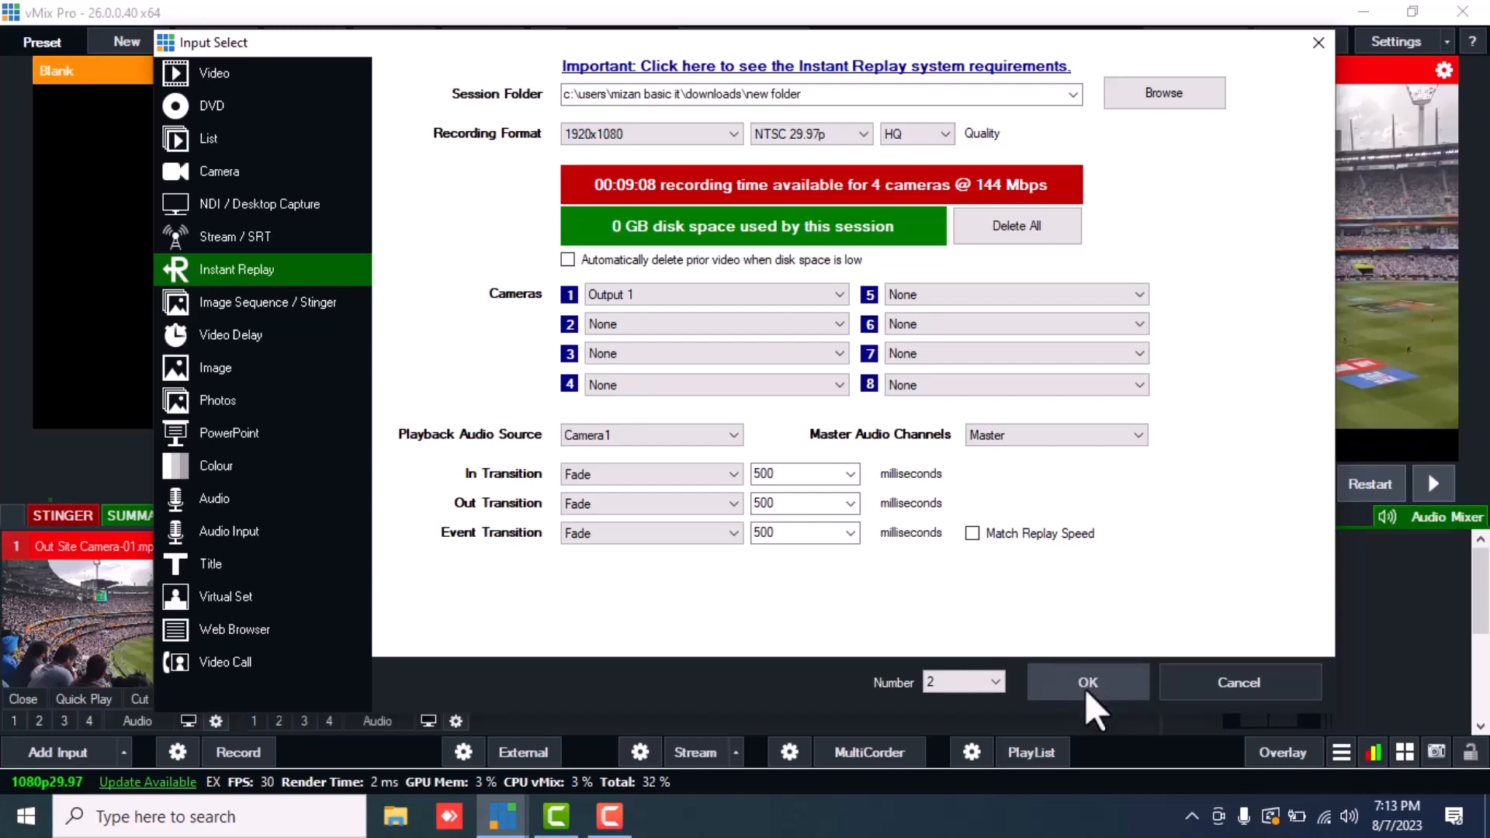
click(1090, 682)
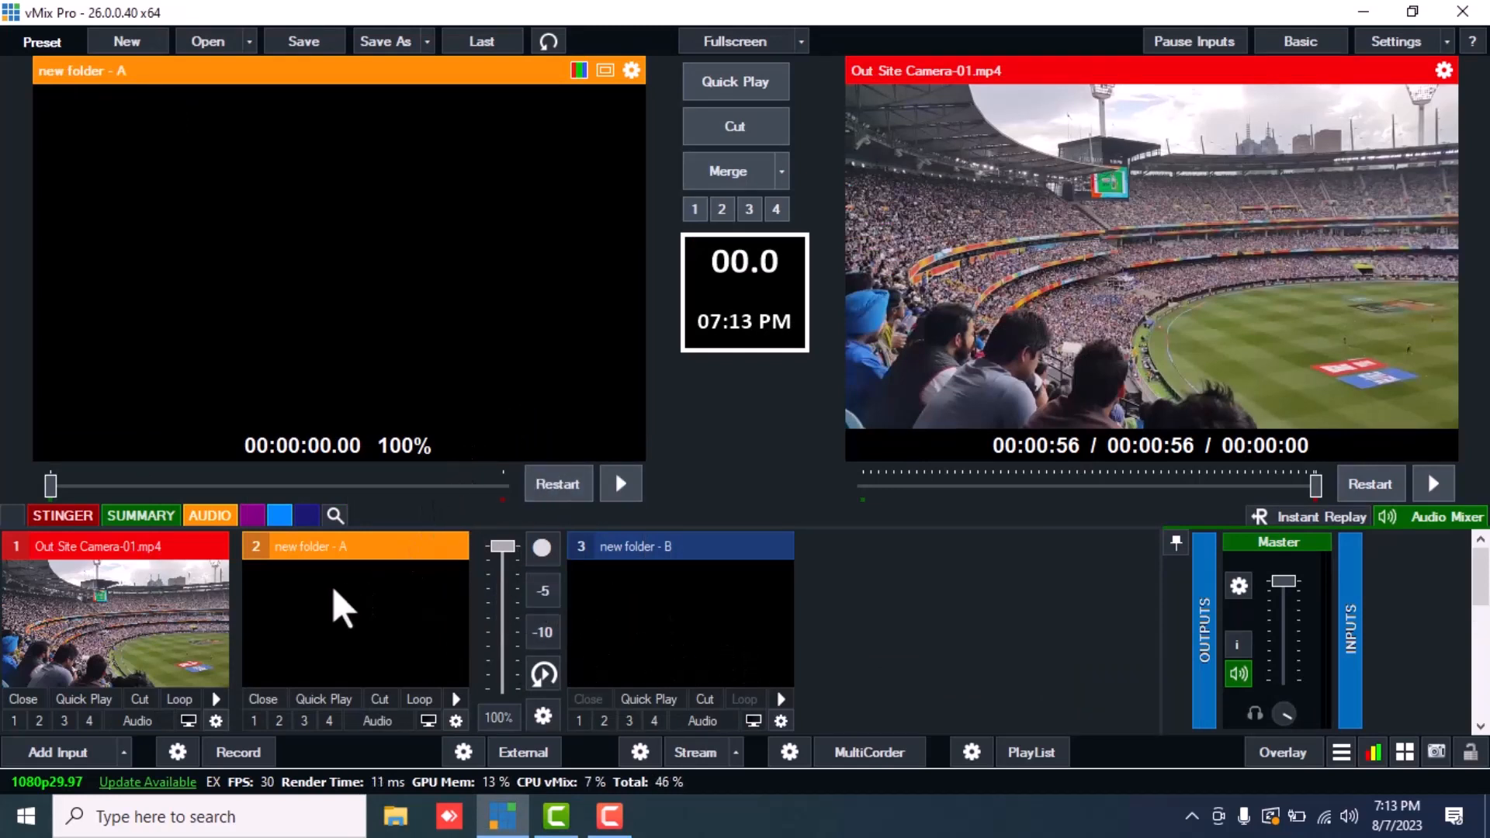
- Play the Out Site Camera-01.mp4 input and start recording the cameras configured for Instant Replay
click(89, 701)
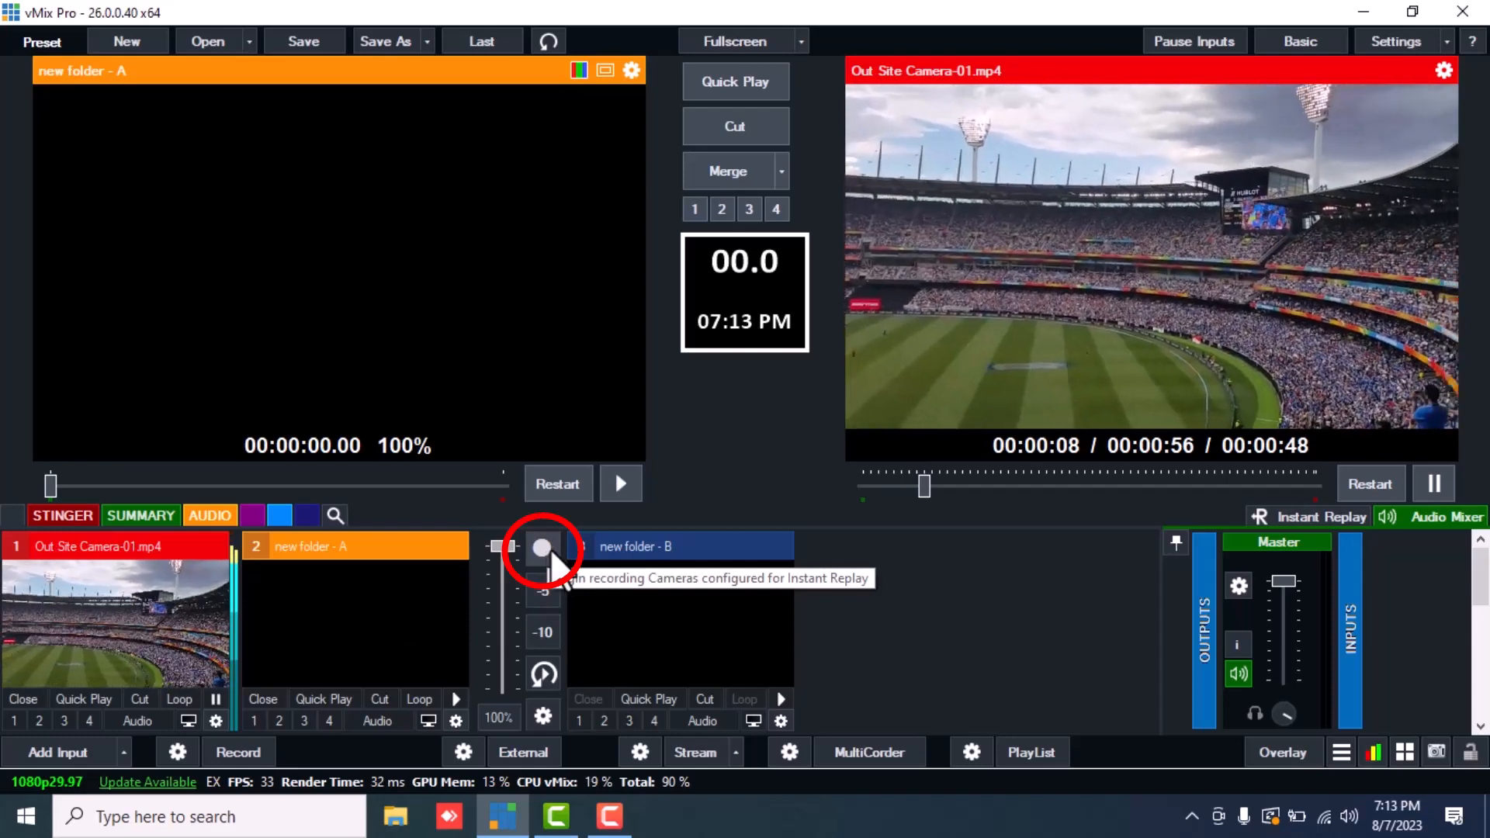
click(545, 551)
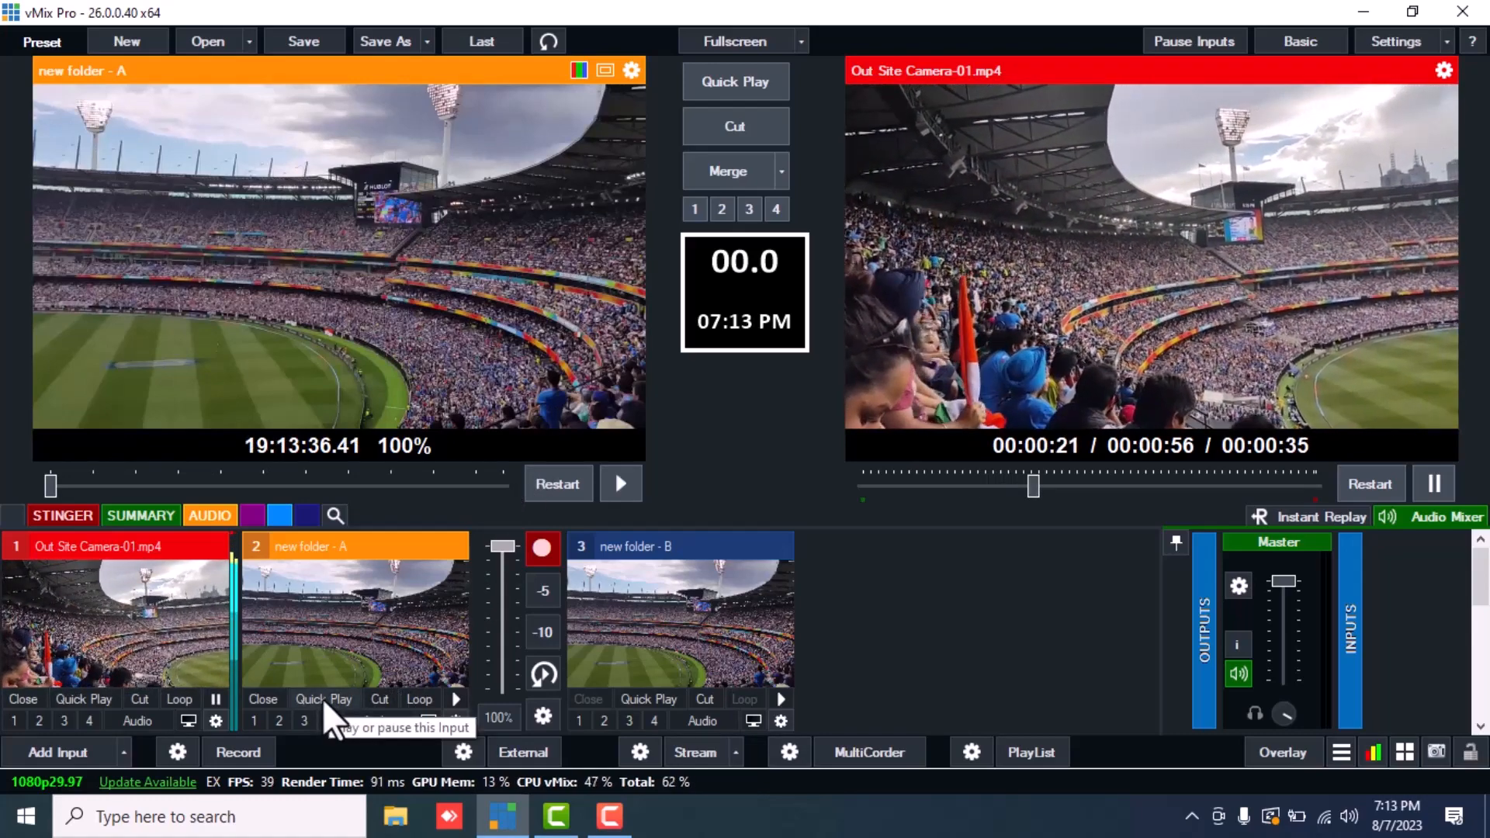
- Quick Play the new folder - A replay to the live output and slow its playback to 12%, 20% and finally 62%
click(323, 699)
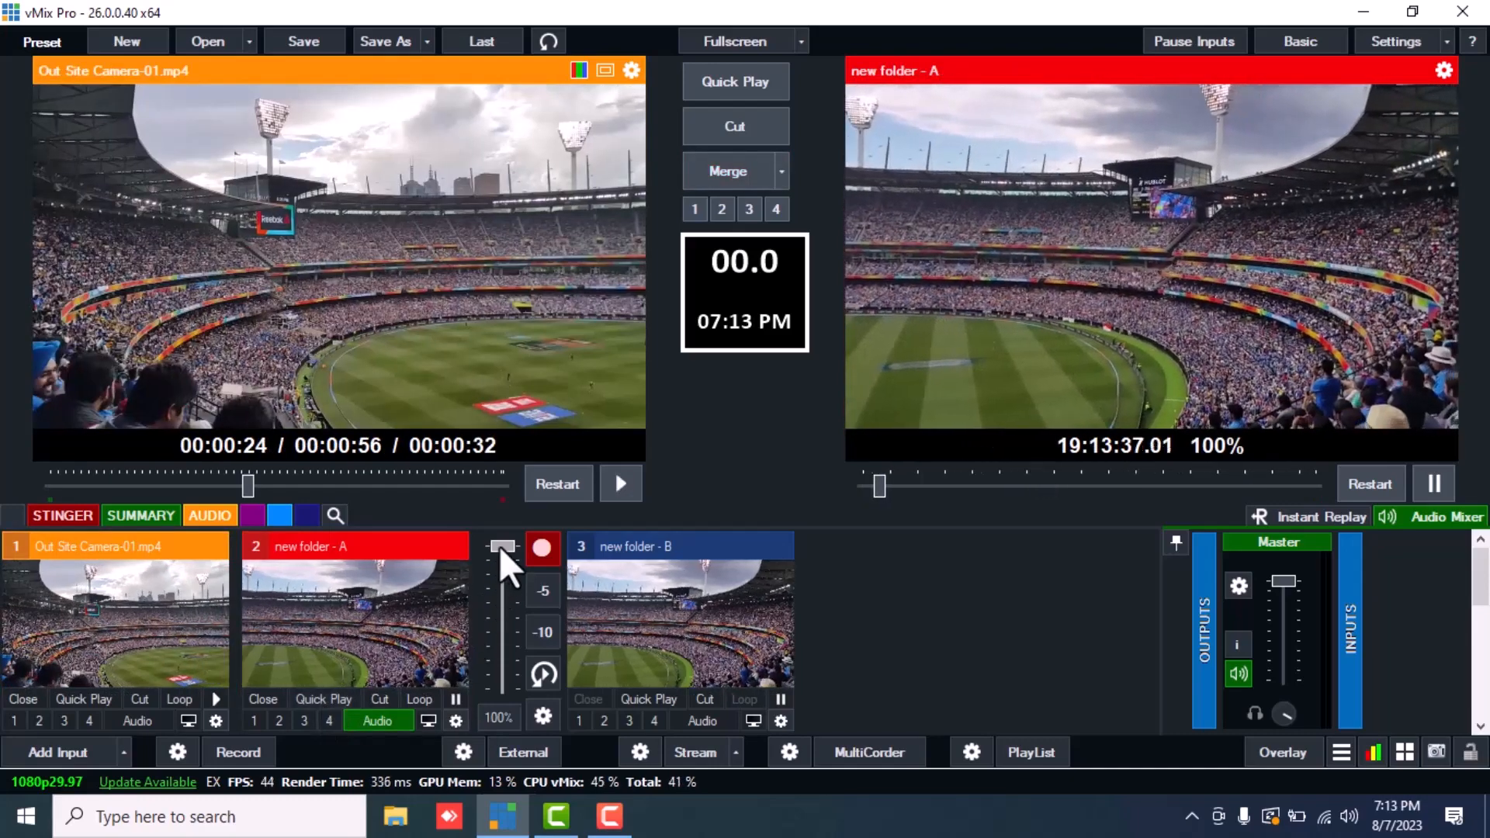
drag(500, 549, 509, 676)
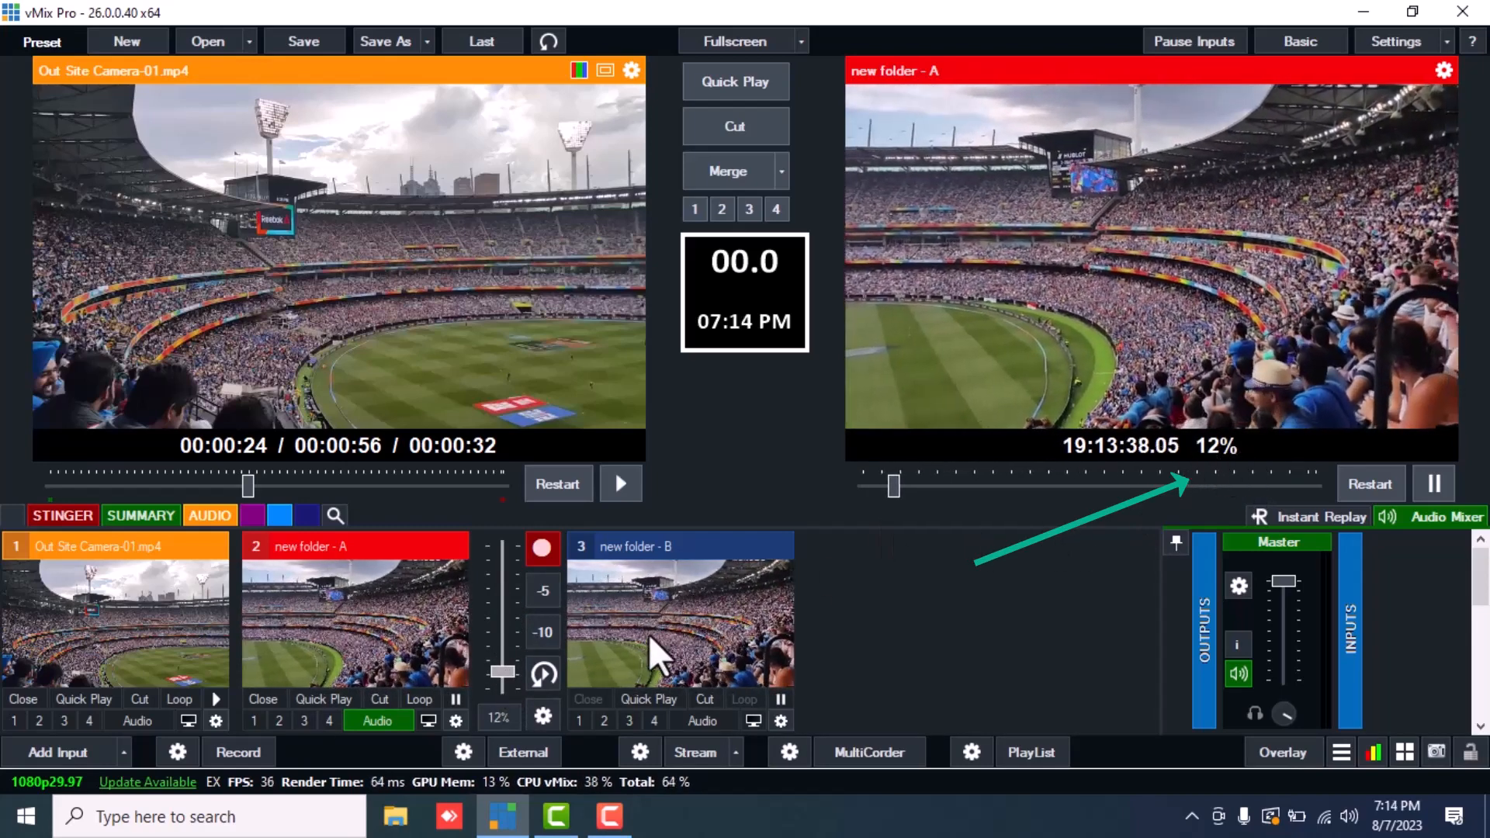
drag(499, 673, 498, 662)
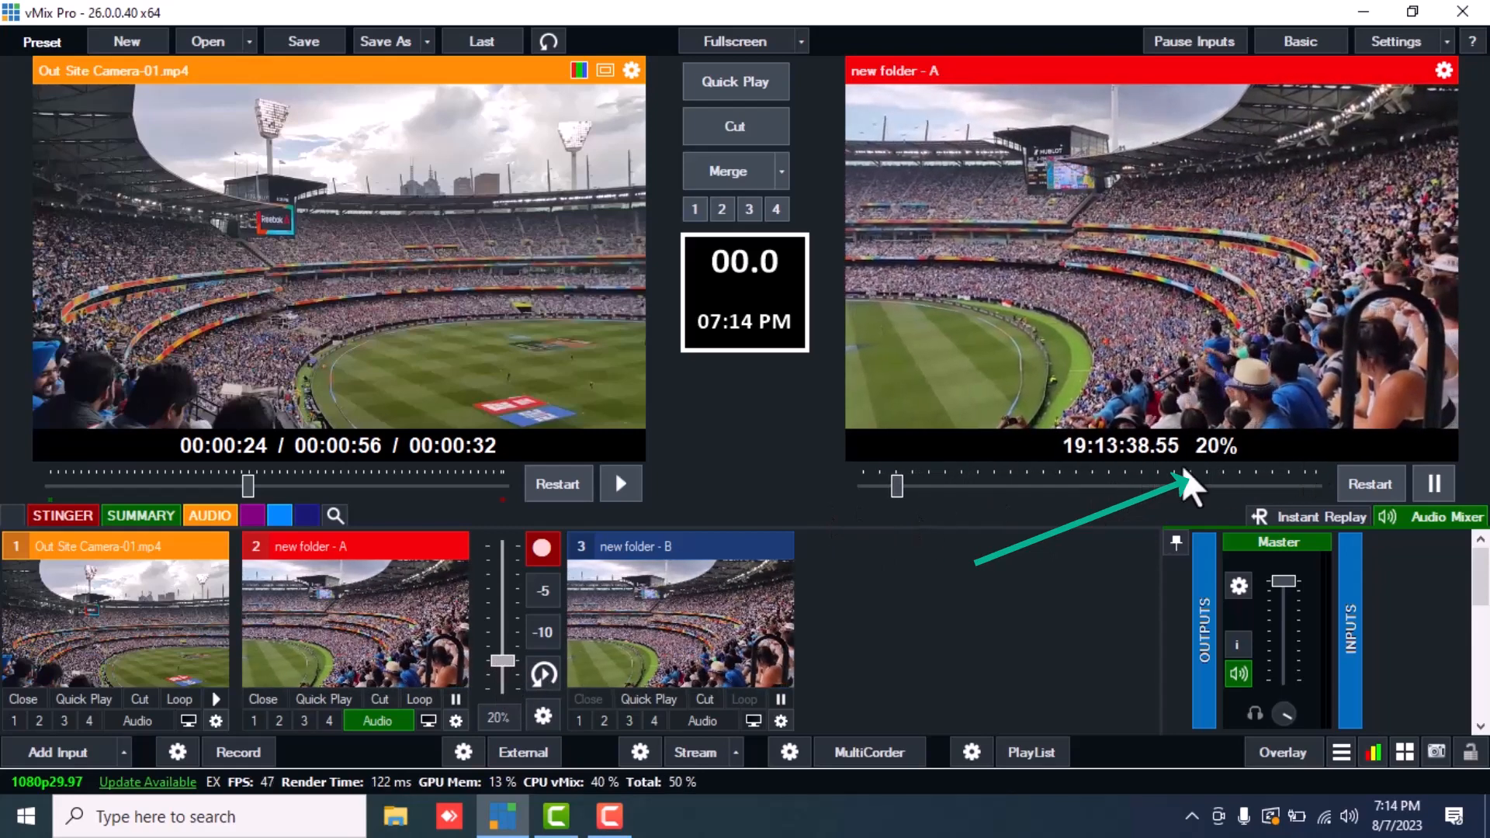
drag(501, 662, 501, 601)
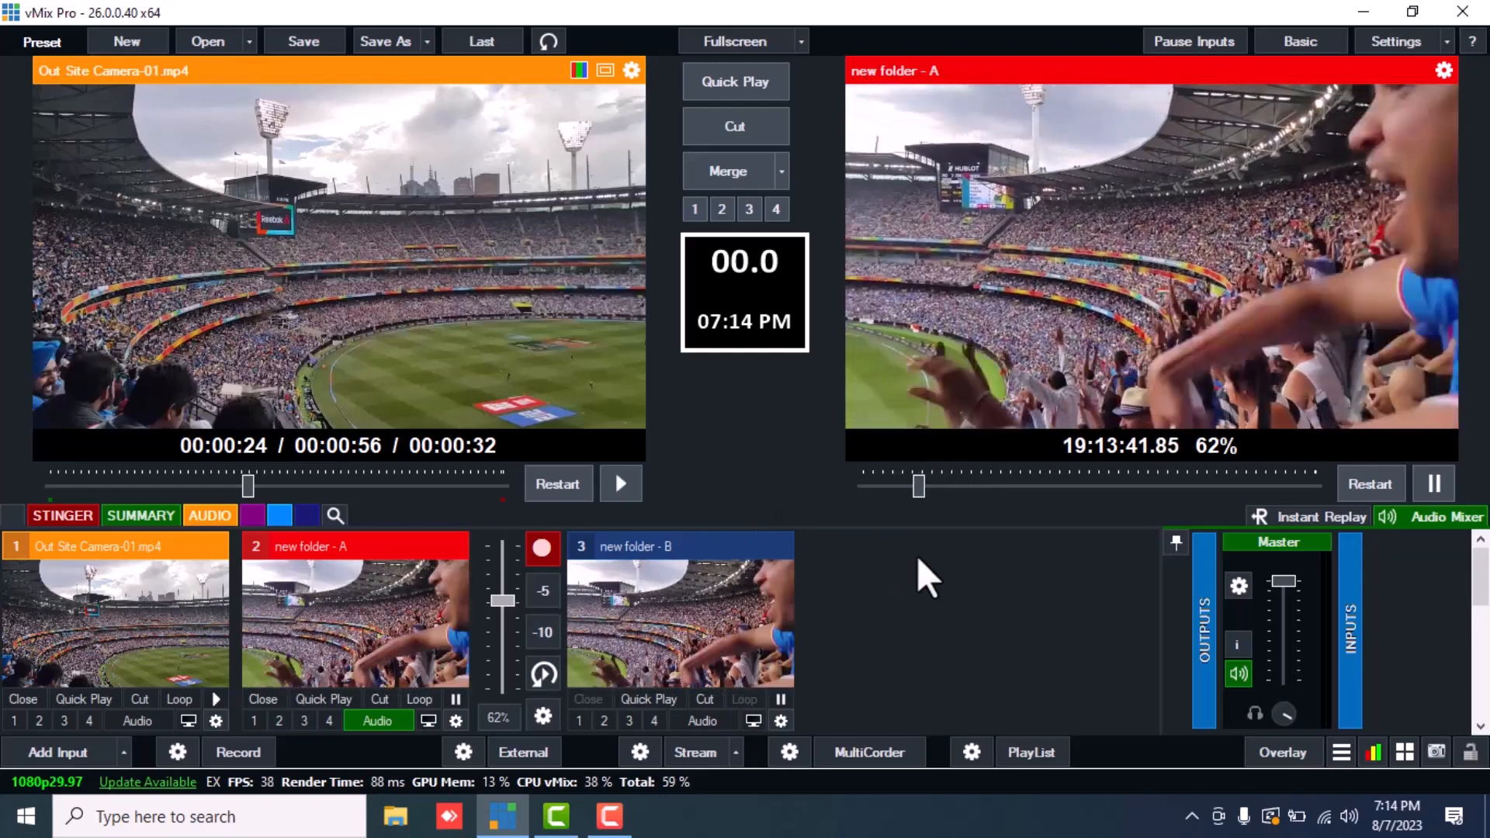
- Show the Instant Replay controls in a wider area and Quick Play Out Site Camera-01.mp4 back to the live output
click(1302, 512)
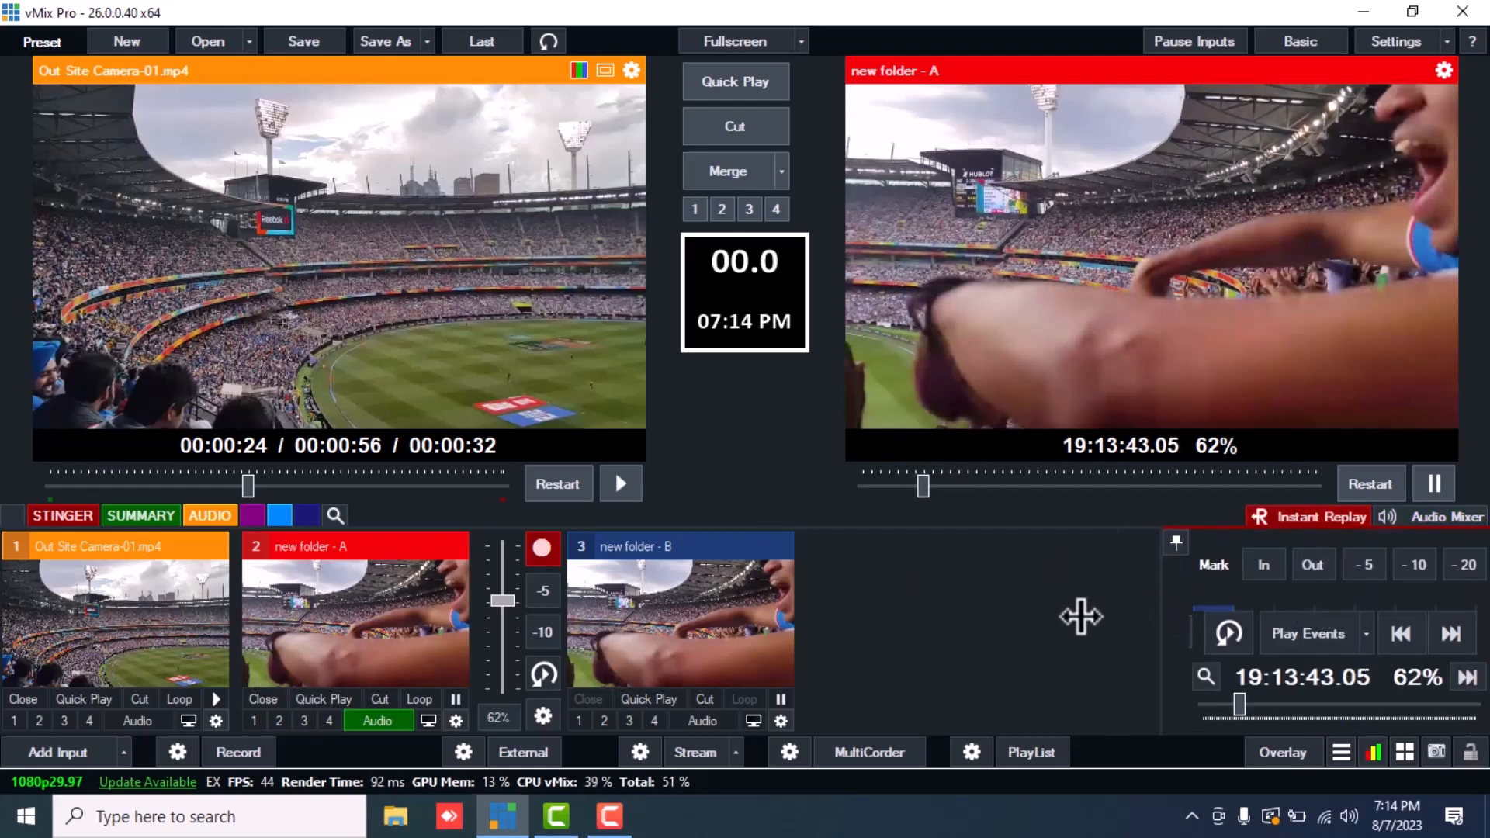
drag(1081, 617, 1011, 622)
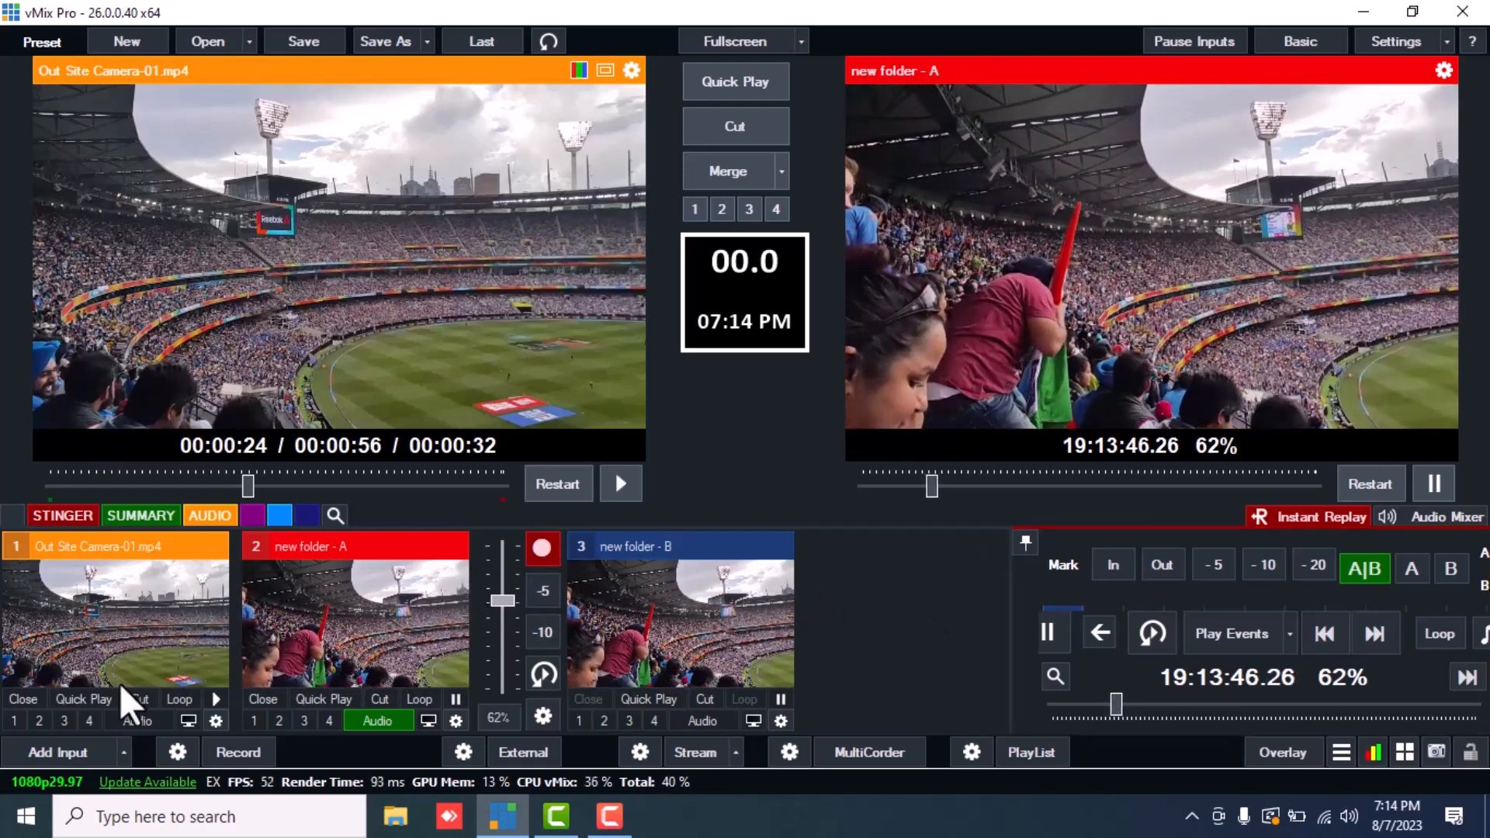
click(85, 696)
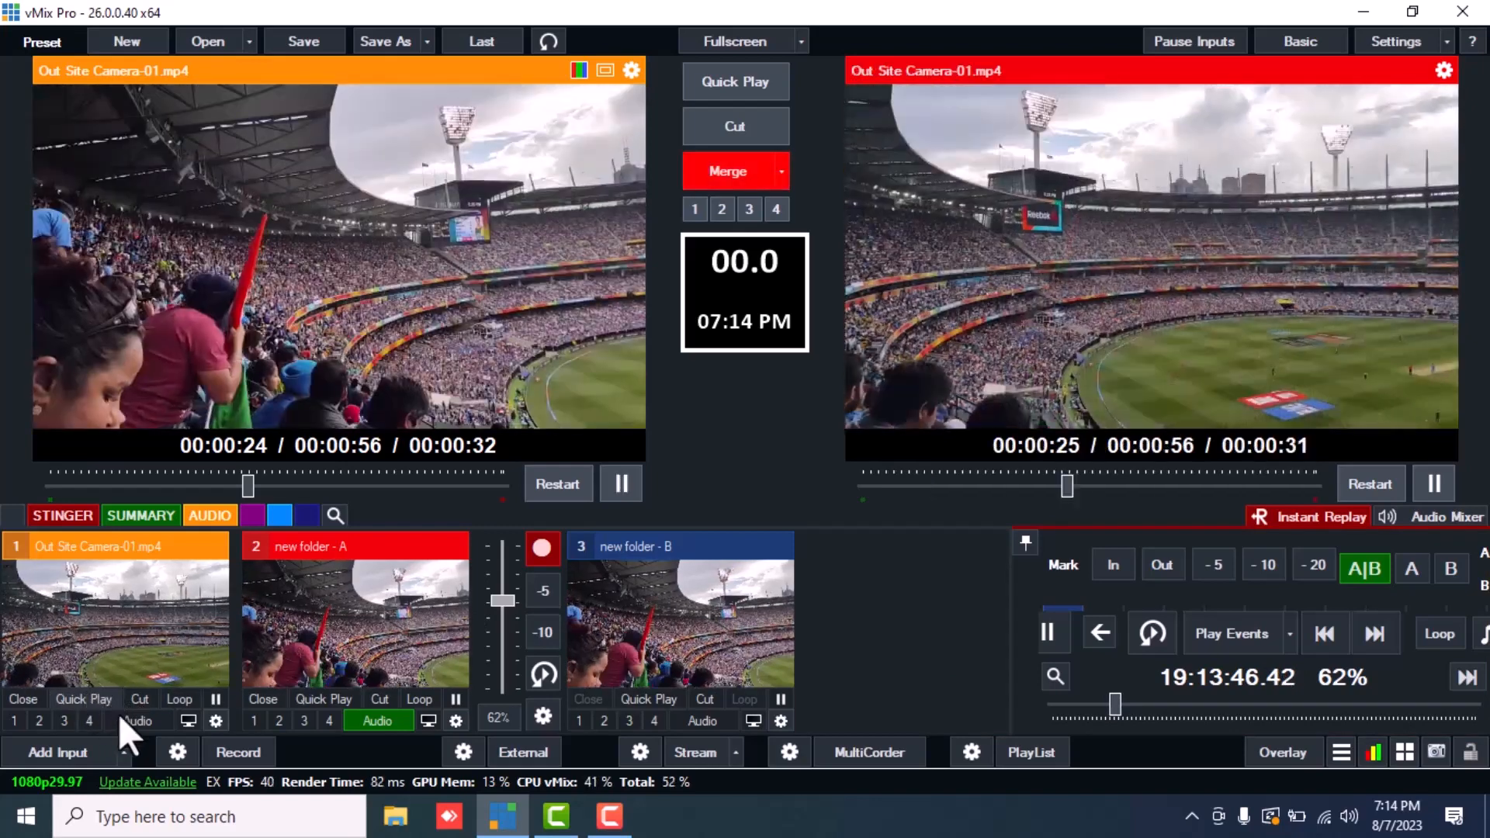